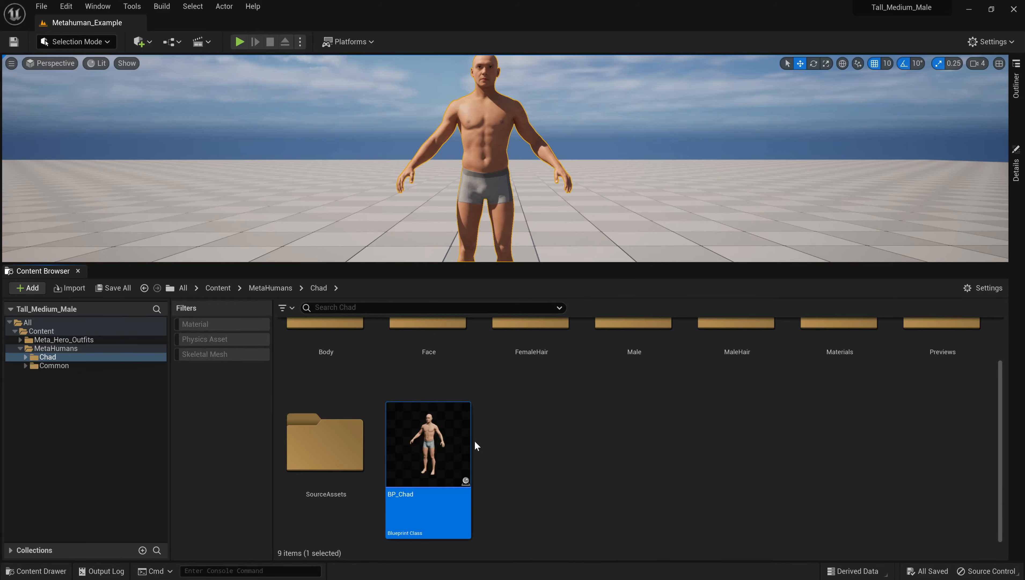
- Open the BP_Chad blueprint and show the character in its viewport
{"action": "double_click", "coordinate": [446, 442]}
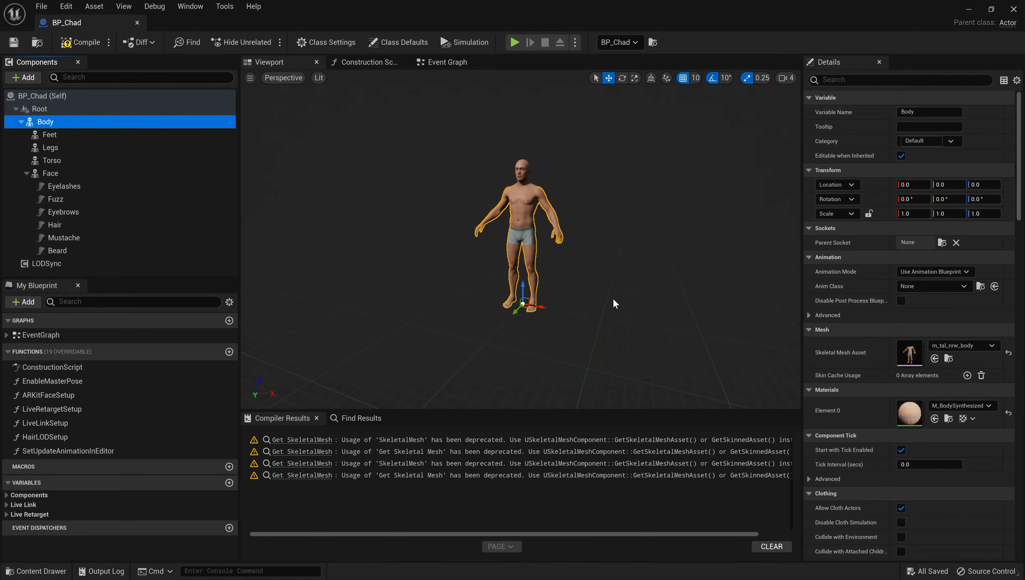
{"action": "left_click", "coordinate": [432, 65]}
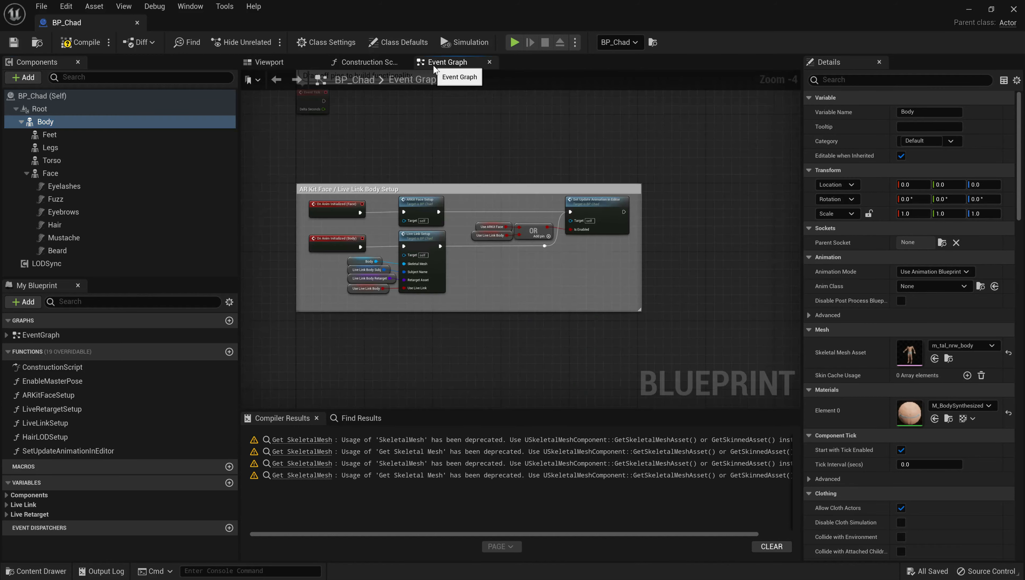
{"action": "left_click", "coordinate": [267, 63]}
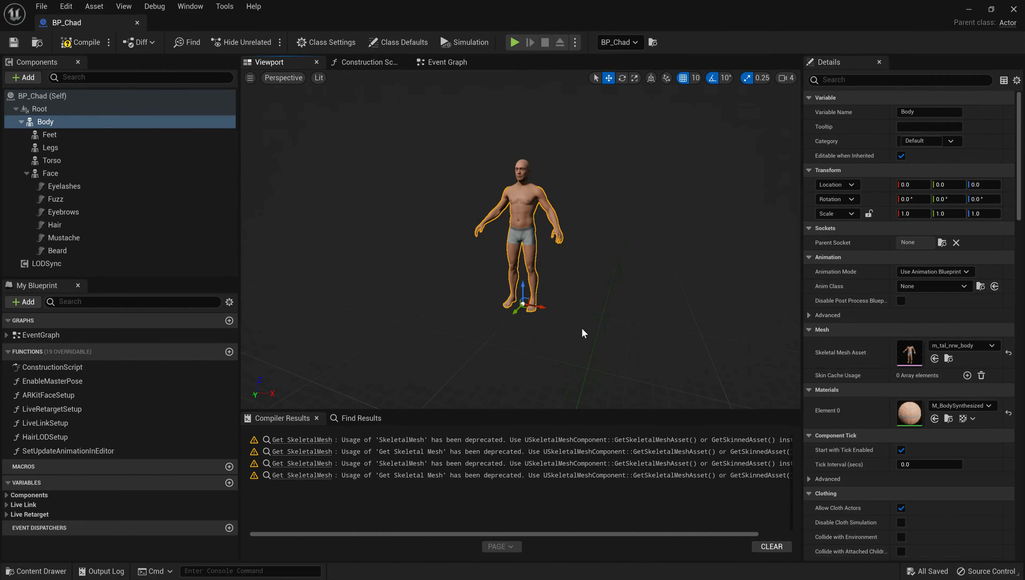
{"action": "right_click_drag", "start_coordinate": [582, 332], "coordinate": [582, 308]}
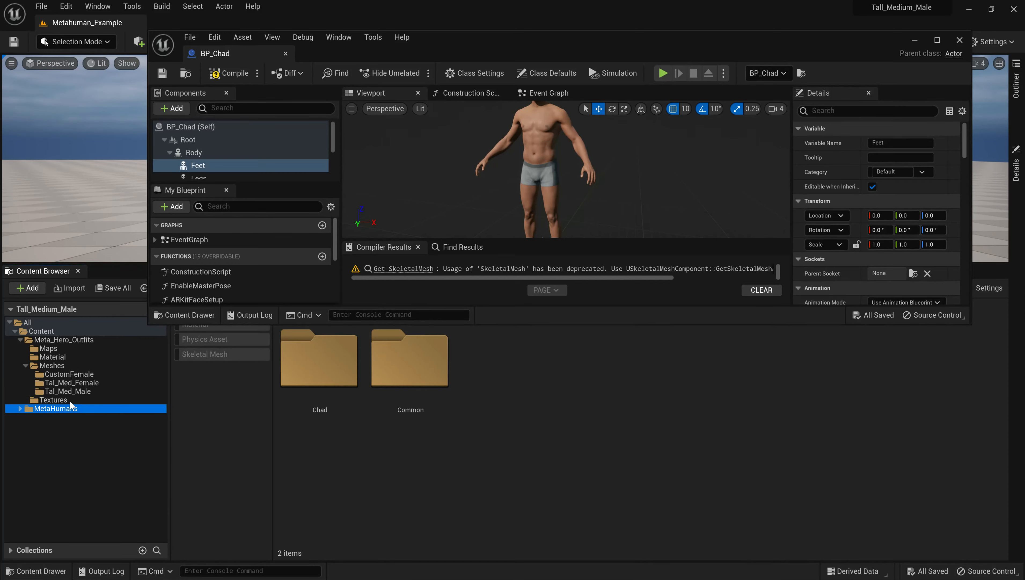
- Select all the skeletal meshes in the Meta_Hero_Outfits Tal_Med_Male folder, from SK_Holster through SK_Vest2
{"action": "left_click", "coordinate": [80, 392]}
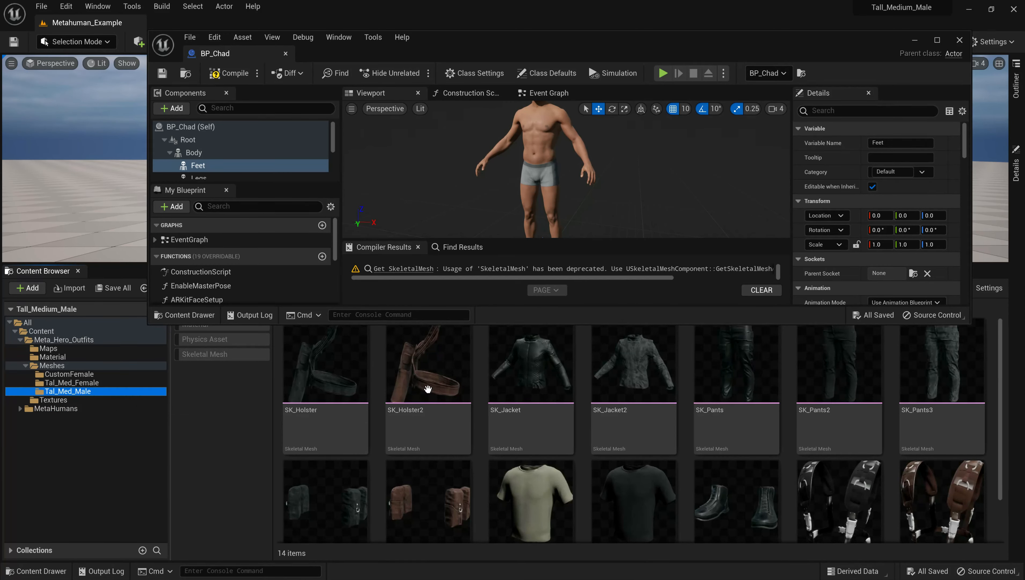
{"action": "left_click", "coordinate": [325, 365]}
{"action": "left_click", "coordinate": [946, 485], "text": "shift"}
{"action": "scroll", "coordinate": [945, 427], "scroll_direction": "down", "scroll_amount": 1}
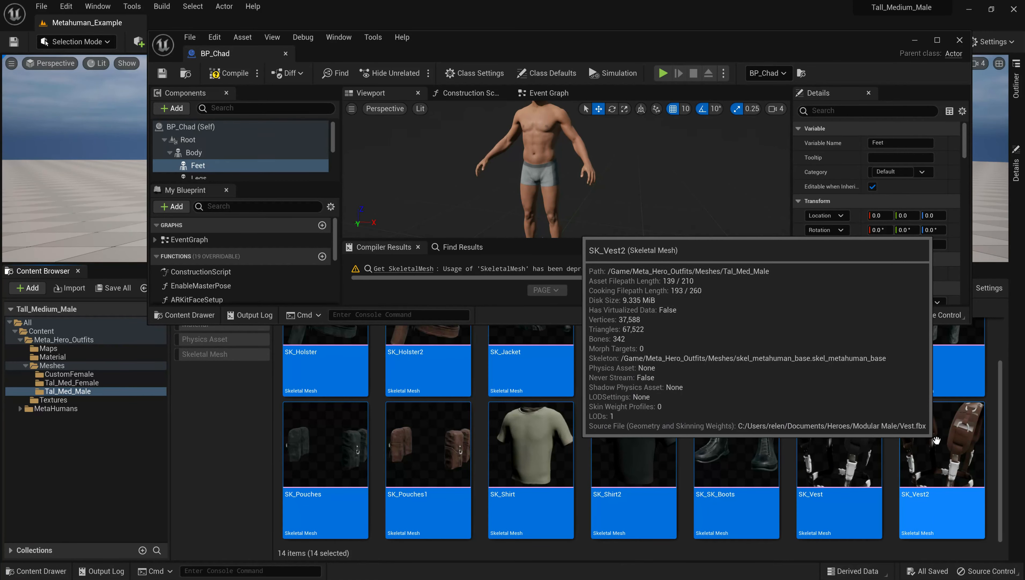
- Start assigning a skeleton to the selected outfit meshes, filter the skeletons by "base" and accept metahuman_base_skel for the first mesh
{"action": "right_click", "coordinate": [945, 430]}
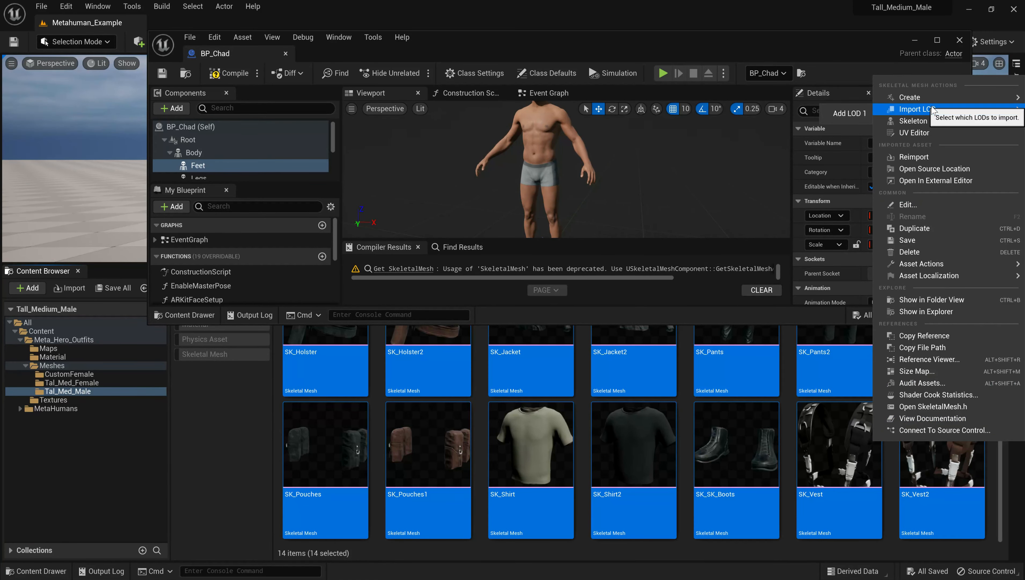
{"action": "mouse_move", "coordinate": [921, 263]}
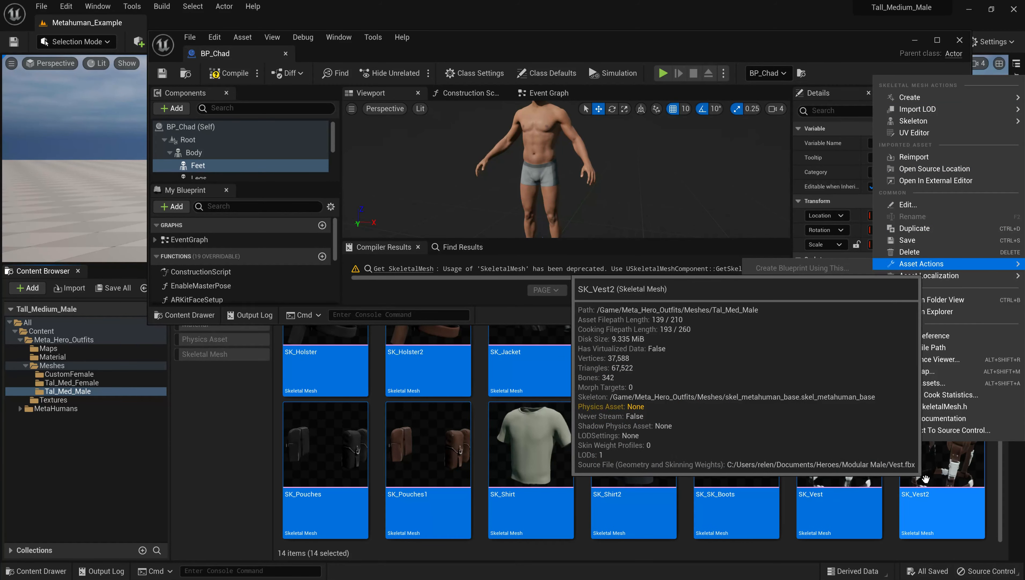
{"action": "right_click", "coordinate": [910, 458]}
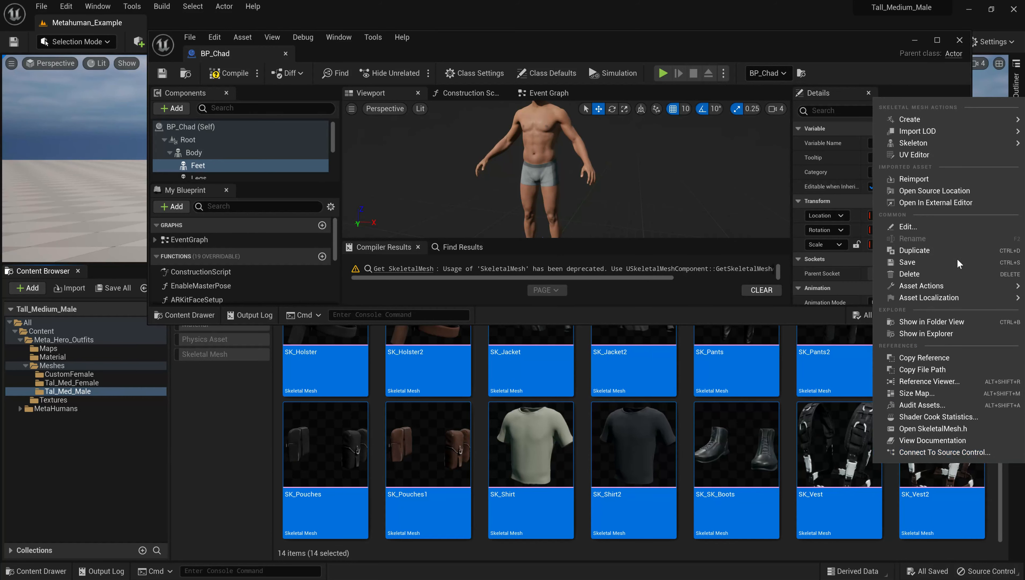
{"action": "mouse_move", "coordinate": [953, 142]}
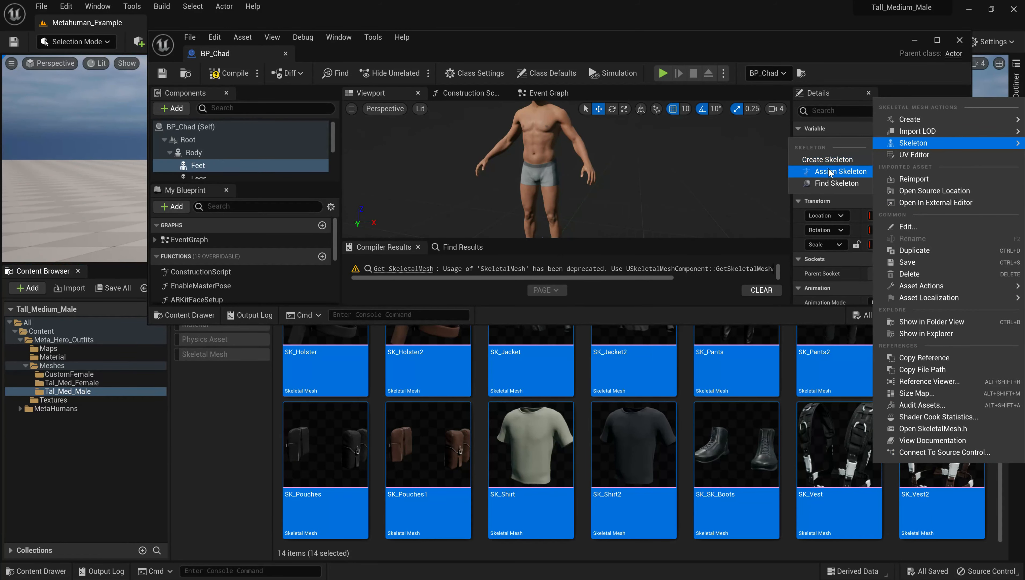
{"action": "left_click", "coordinate": [816, 172]}
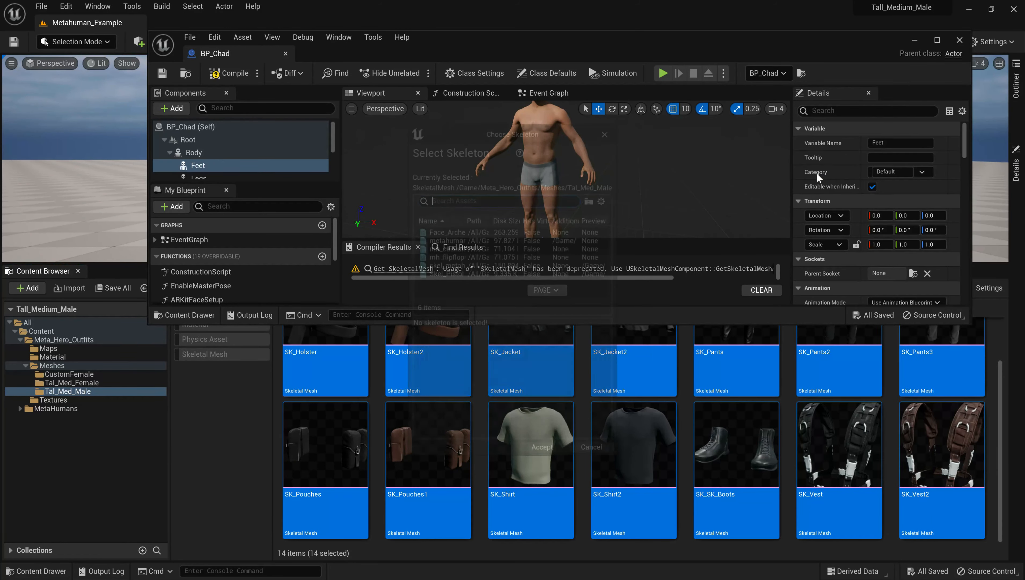
{"action": "left_click", "coordinate": [471, 239]}
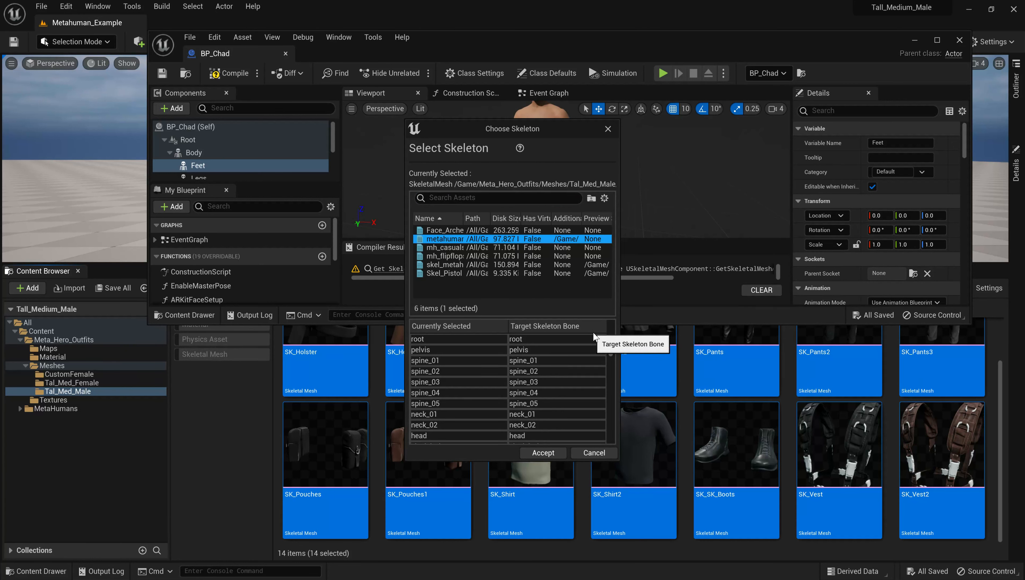
{"action": "left_click", "coordinate": [610, 343]}
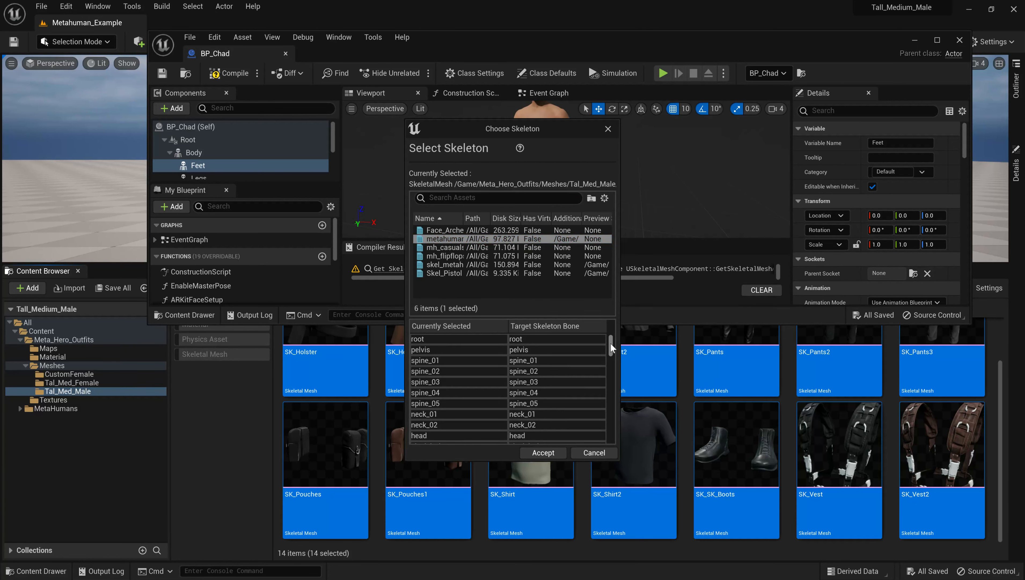
{"action": "left_click_drag", "start_coordinate": [611, 342], "coordinate": [614, 334]}
{"action": "mouse_move", "coordinate": [458, 124]}
{"action": "left_mouse_down"}
{"action": "mouse_move", "coordinate": [447, 120]}
{"action": "mouse_move", "coordinate": [443, 132]}
{"action": "left_mouse_up"}
{"action": "mouse_move", "coordinate": [426, 242]}
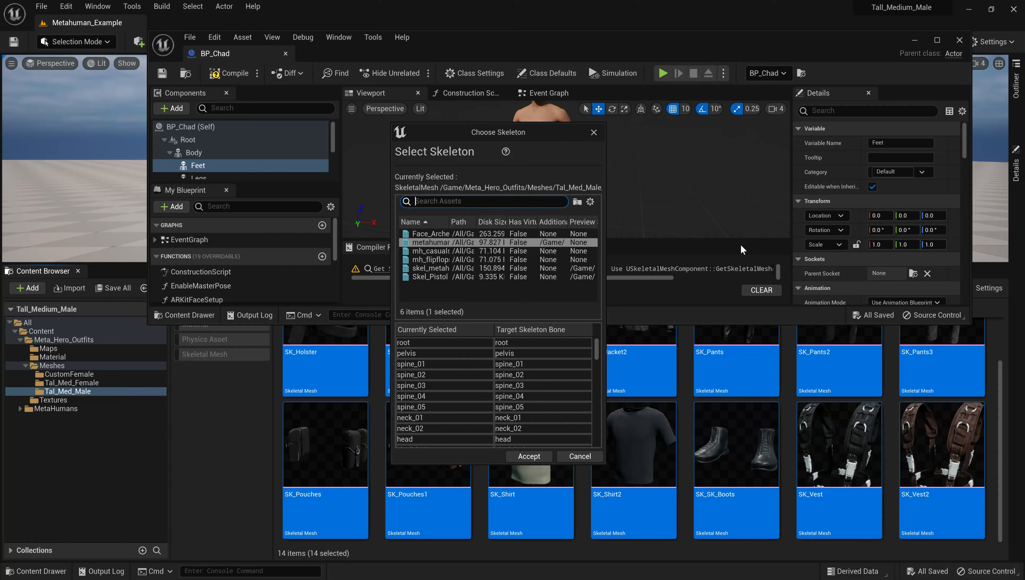
{"action": "type", "text": "base"}
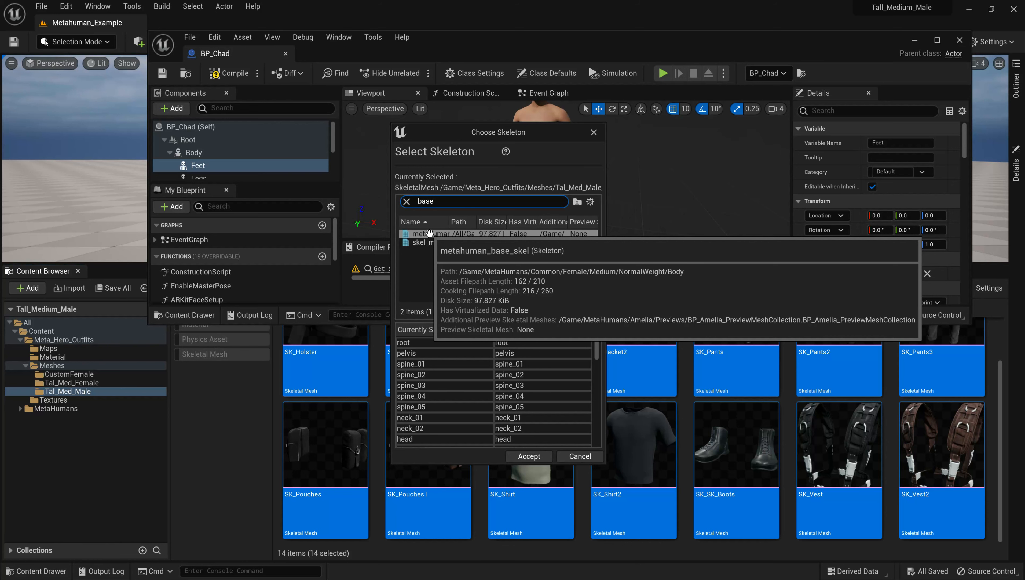
{"action": "left_click", "coordinate": [521, 456]}
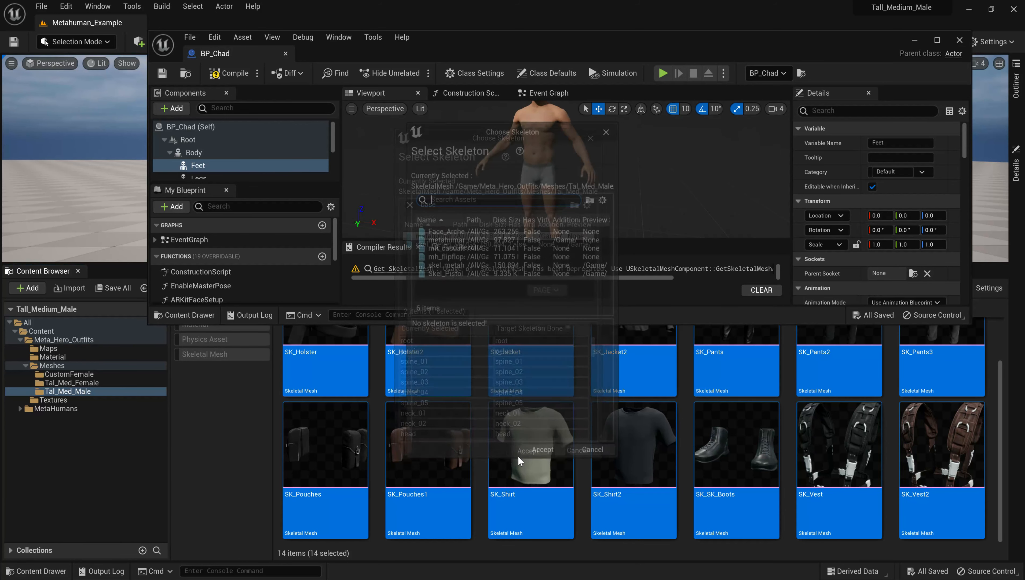
- Assign metahuman_base_skel to each of the remaining selected outfit meshes and save the modified assets
{"action": "type", "text": "meta"}
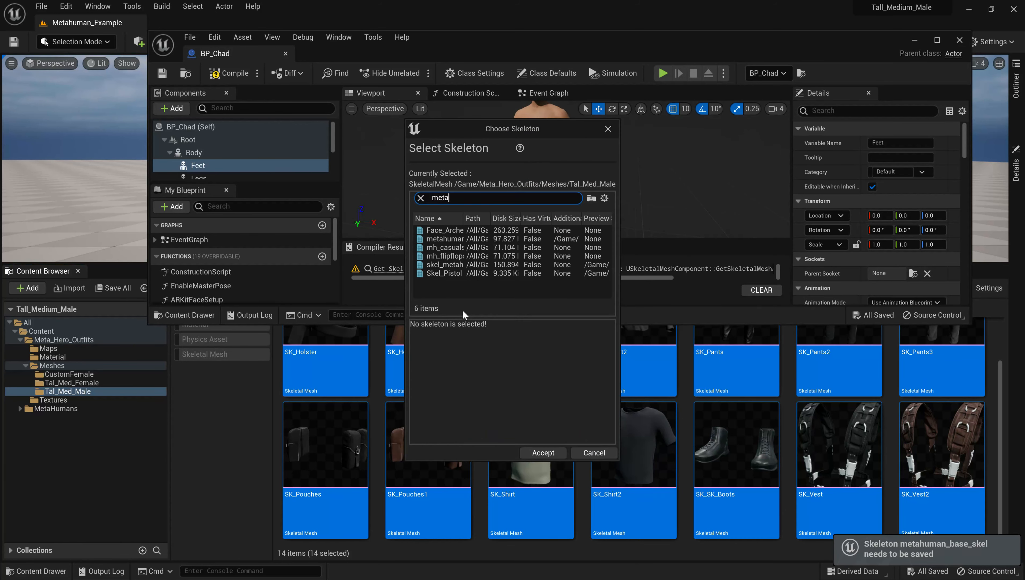
{"action": "left_click", "coordinate": [445, 239]}
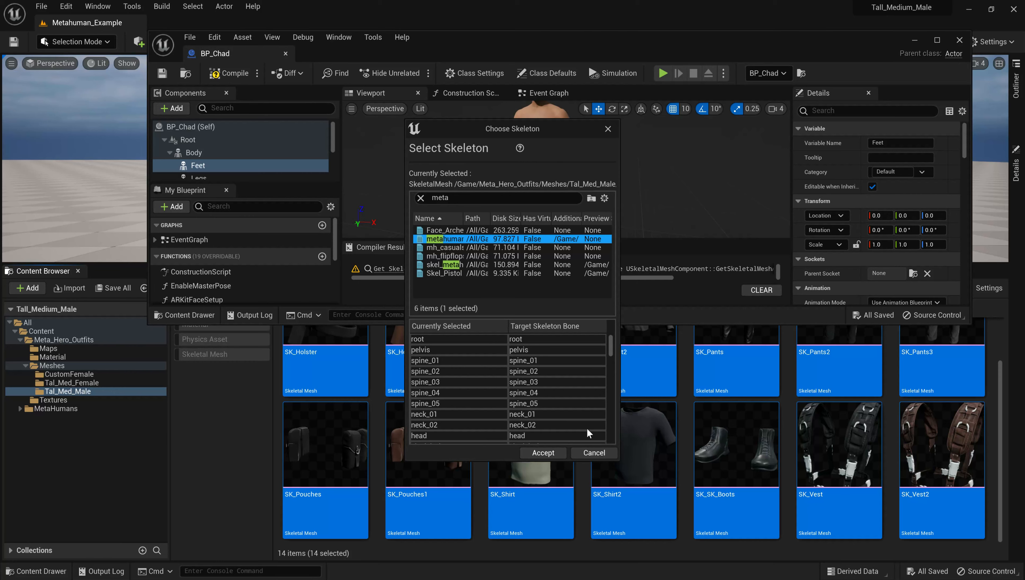
{"action": "left_click", "coordinate": [541, 450]}
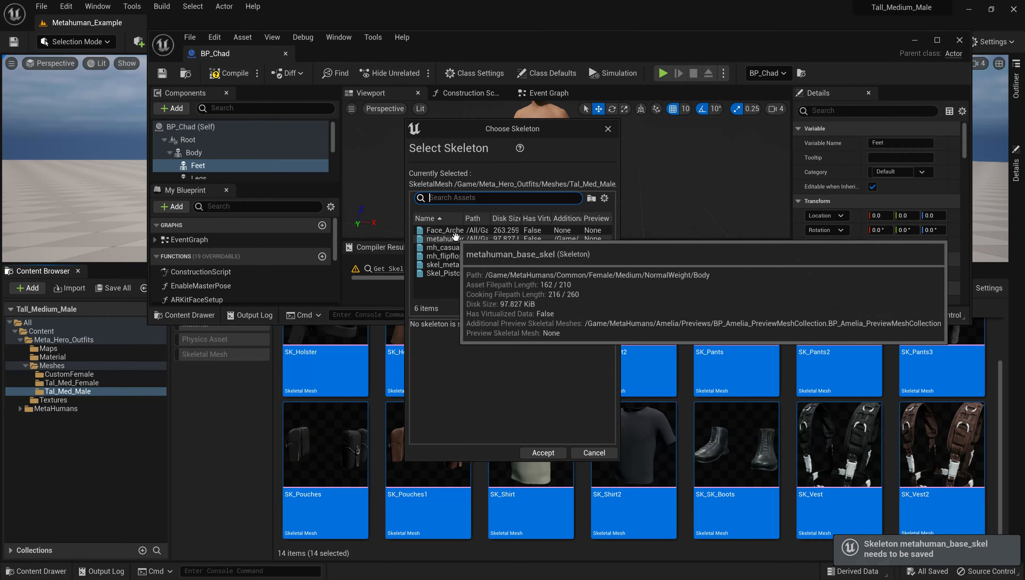
{"action": "left_click", "coordinate": [456, 238]}
{"action": "left_click", "coordinate": [543, 452]}
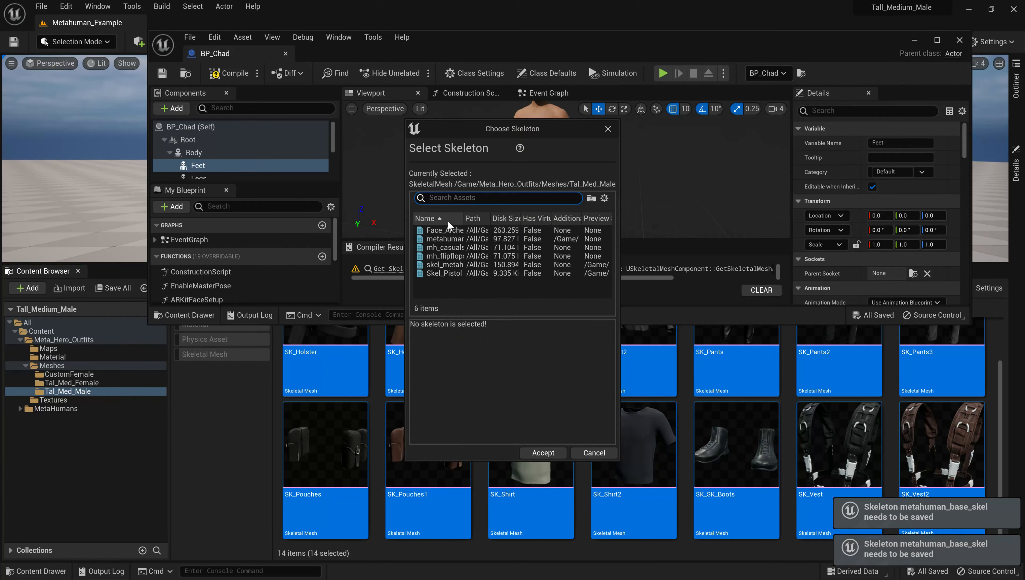
{"action": "left_click", "coordinate": [446, 239]}
{"action": "left_click", "coordinate": [554, 452]}
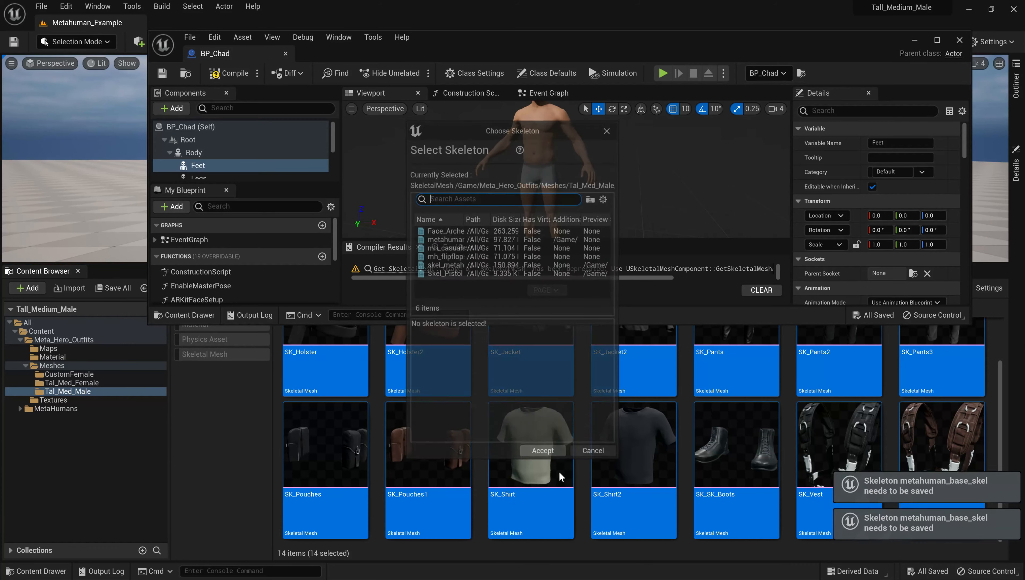
{"action": "left_click", "coordinate": [458, 238]}
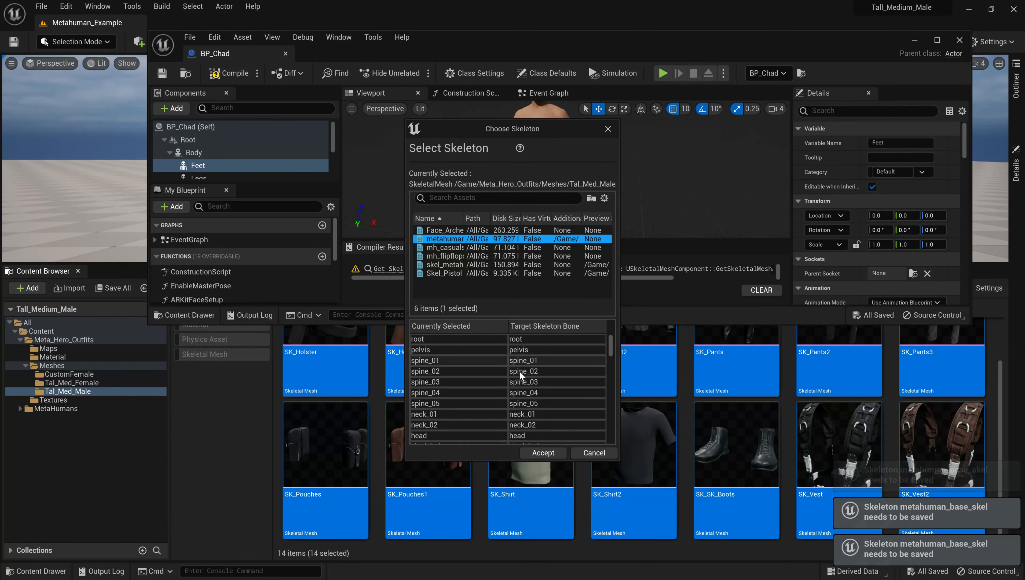
{"action": "left_click", "coordinate": [533, 452]}
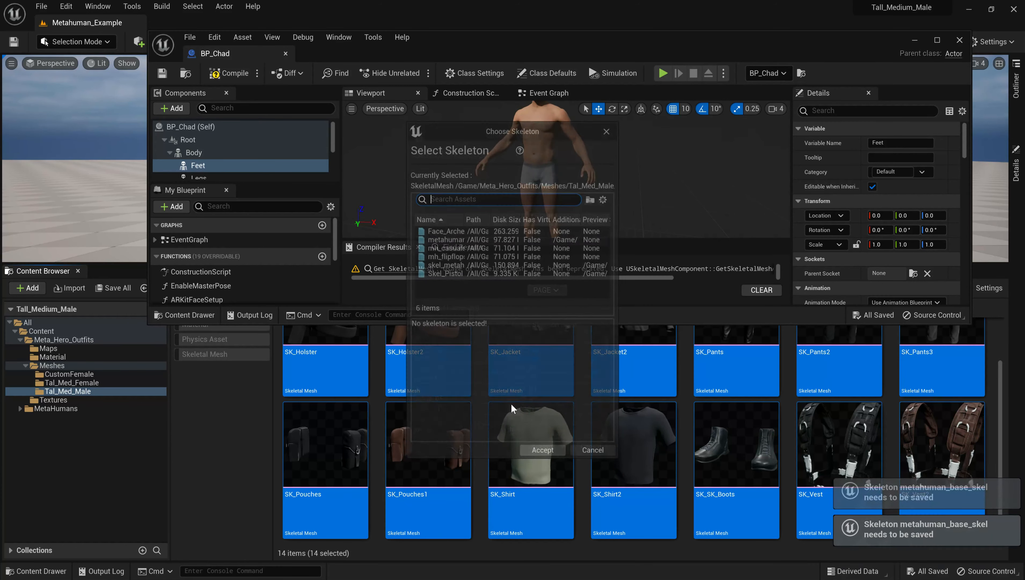
{"action": "left_click", "coordinate": [451, 238]}
{"action": "left_click", "coordinate": [536, 452]}
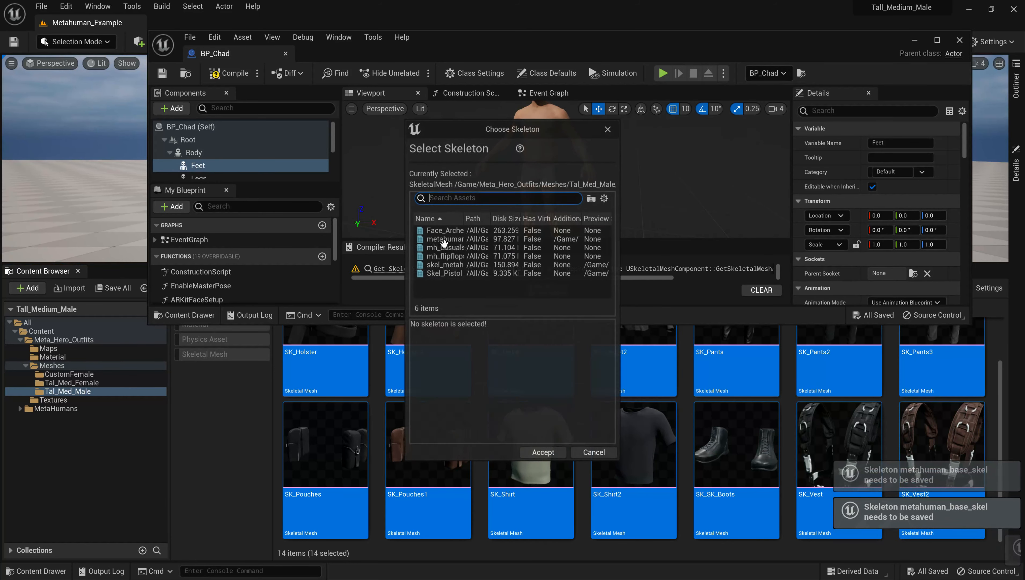
{"action": "left_click", "coordinate": [451, 238]}
{"action": "left_click", "coordinate": [542, 452]}
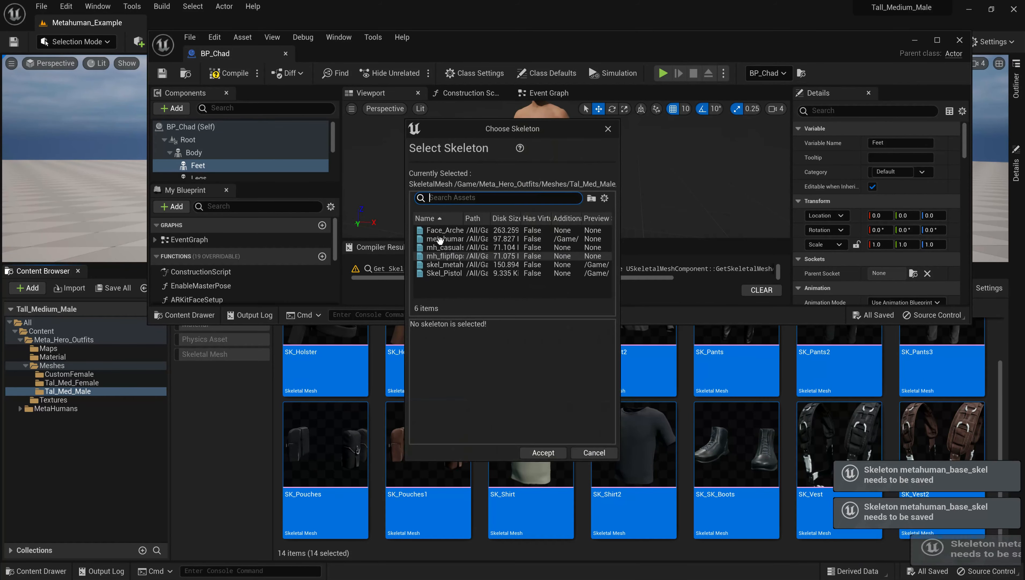
{"action": "left_click", "coordinate": [450, 238]}
{"action": "left_click", "coordinate": [543, 452]}
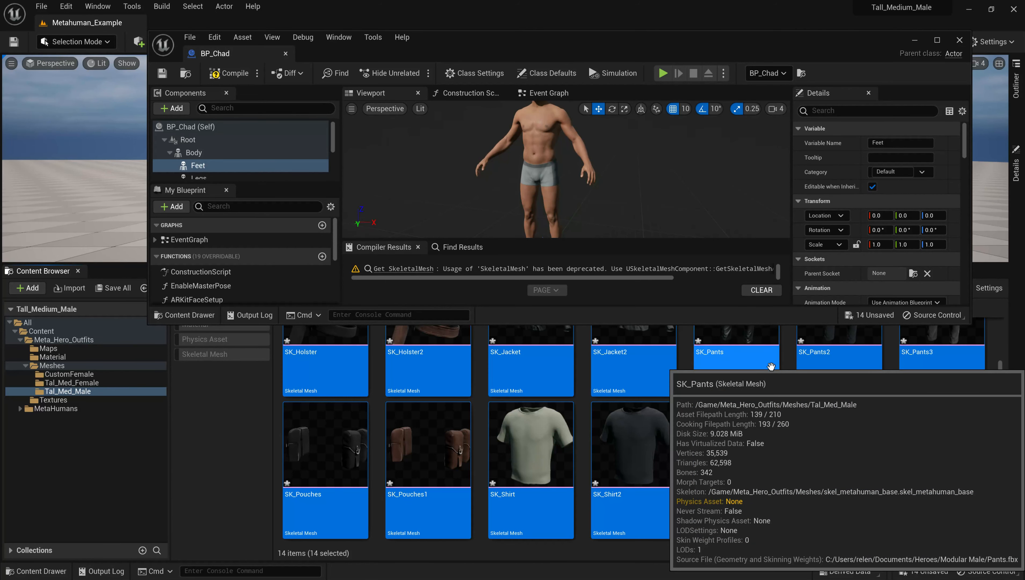
{"action": "key", "text": "ctrl+s"}
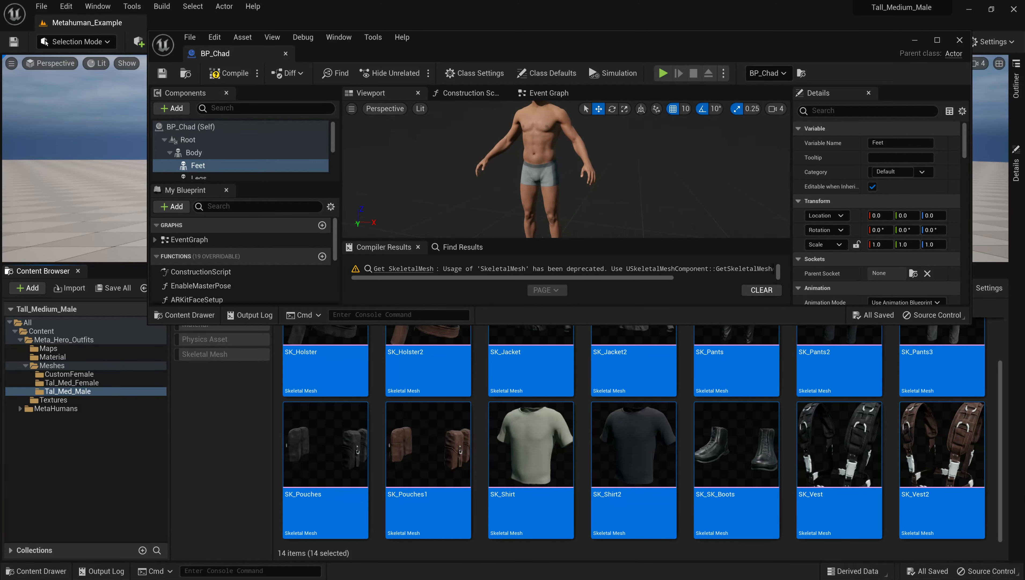
- Set the skeletal mesh asset of BP_Chad's Torso component to SK_Jacket
{"action": "left_click_drag", "start_coordinate": [997, 460], "coordinate": [992, 377]}
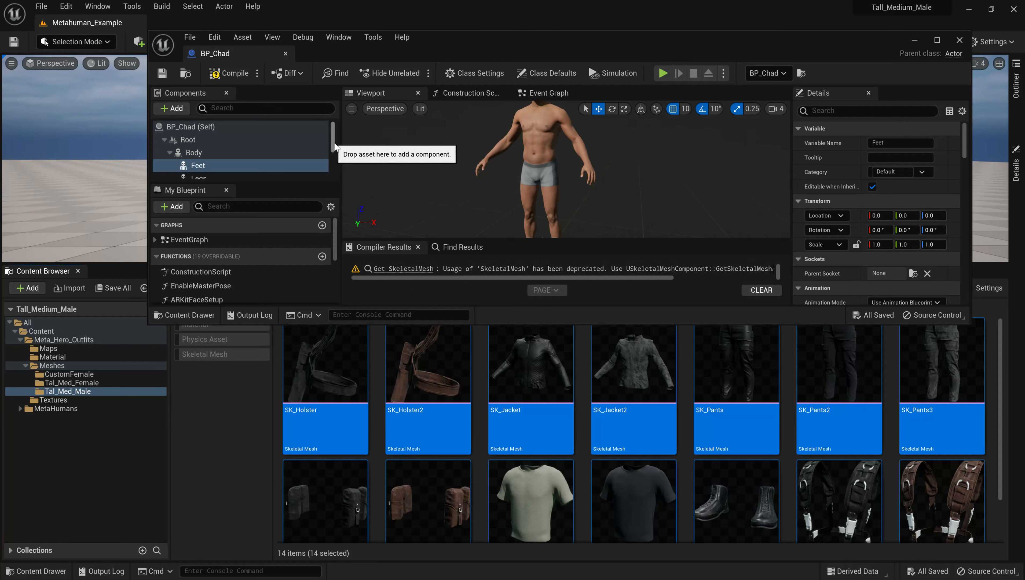
{"action": "left_click_drag", "start_coordinate": [334, 143], "coordinate": [335, 149]}
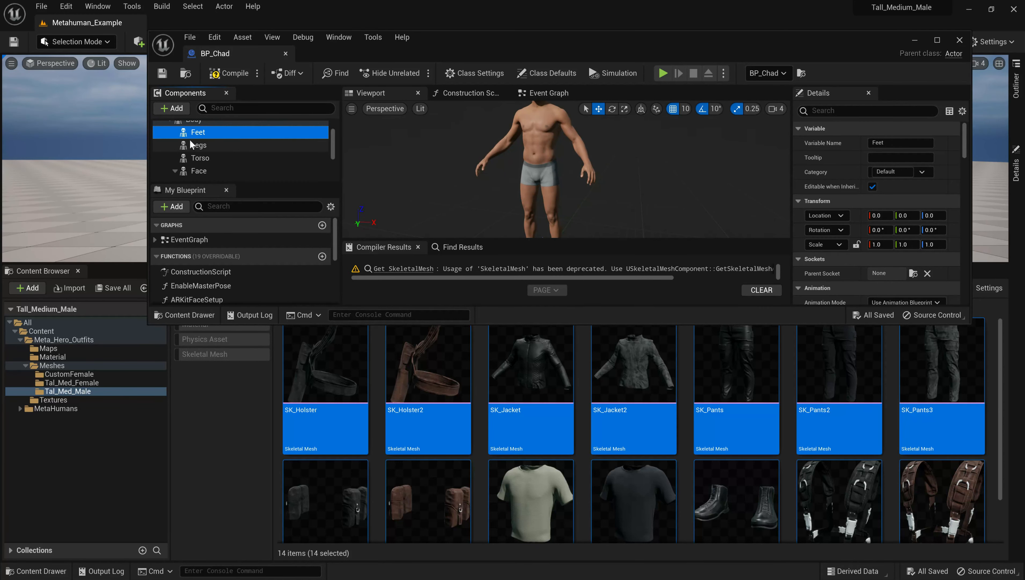
{"action": "left_click", "coordinate": [195, 158]}
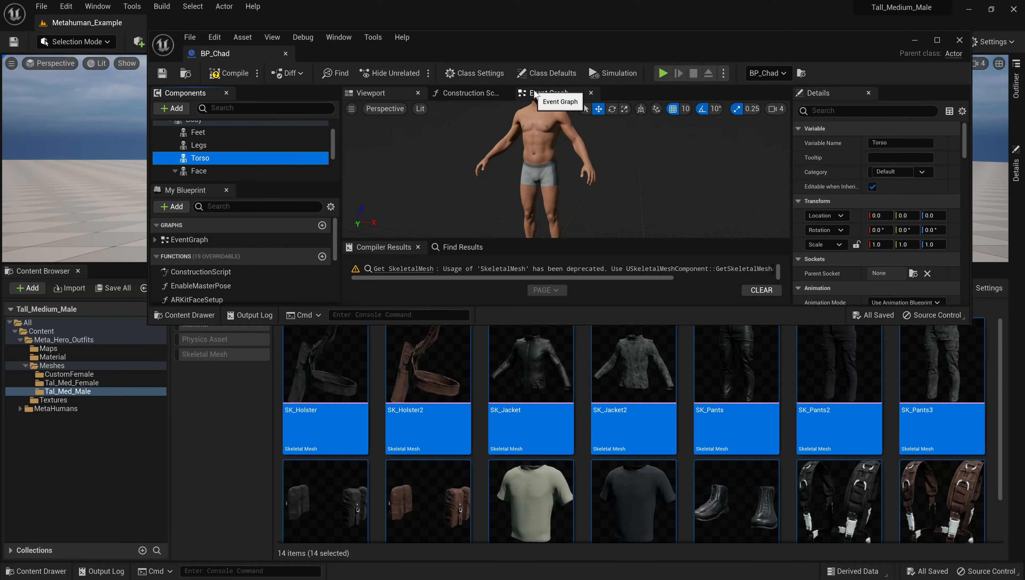
{"action": "left_click", "coordinate": [546, 93]}
{"action": "left_click", "coordinate": [370, 94]}
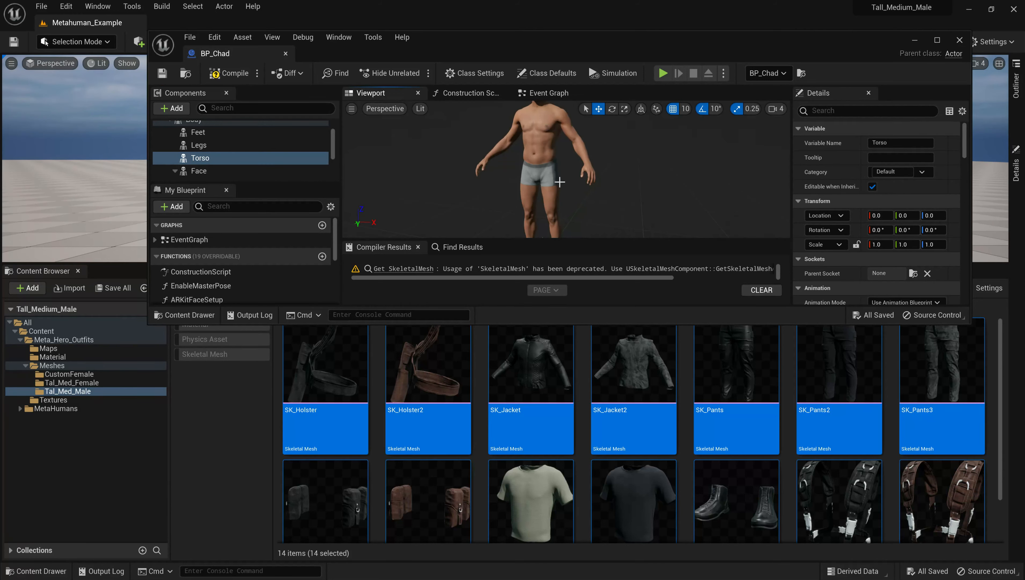
{"action": "left_click_drag", "start_coordinate": [964, 147], "coordinate": [963, 165]}
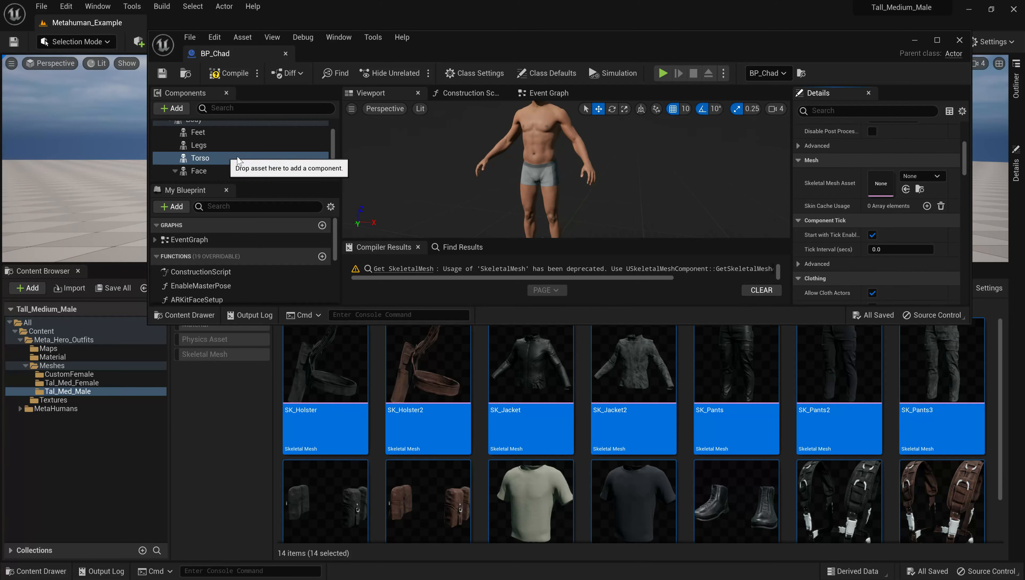
{"action": "left_click", "coordinate": [905, 190]}
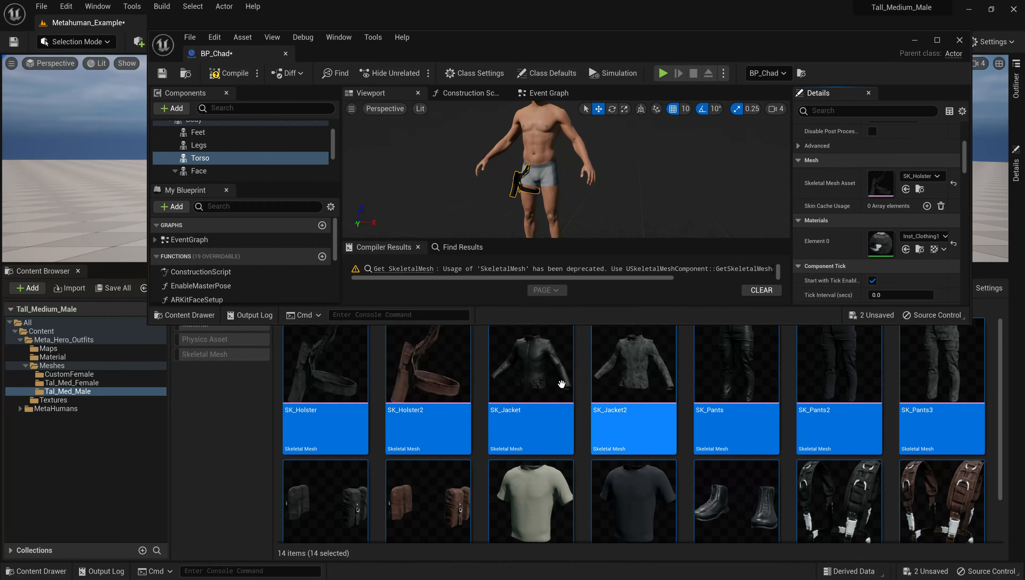
{"action": "left_click", "coordinate": [536, 376]}
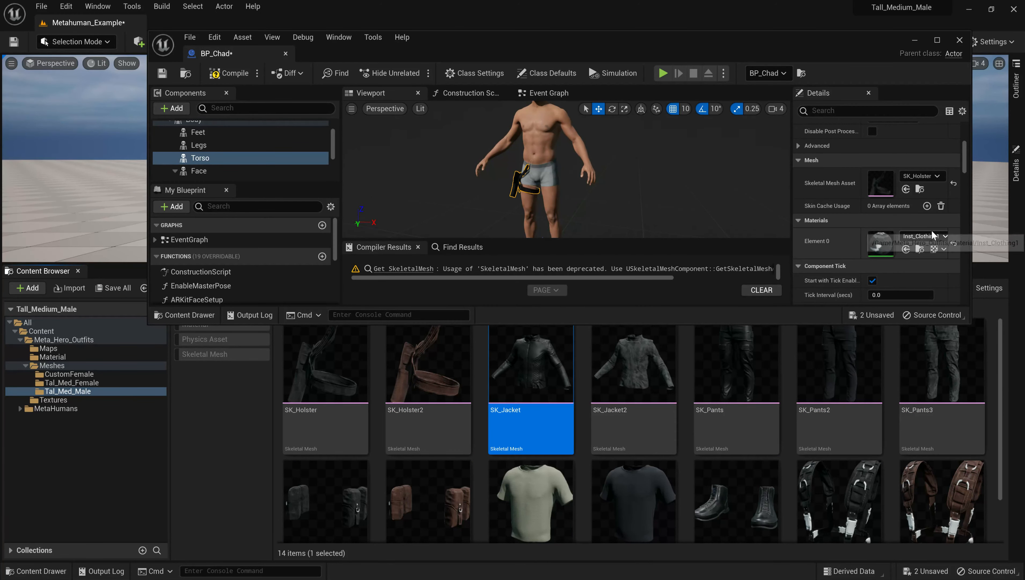
{"action": "left_click", "coordinate": [905, 188]}
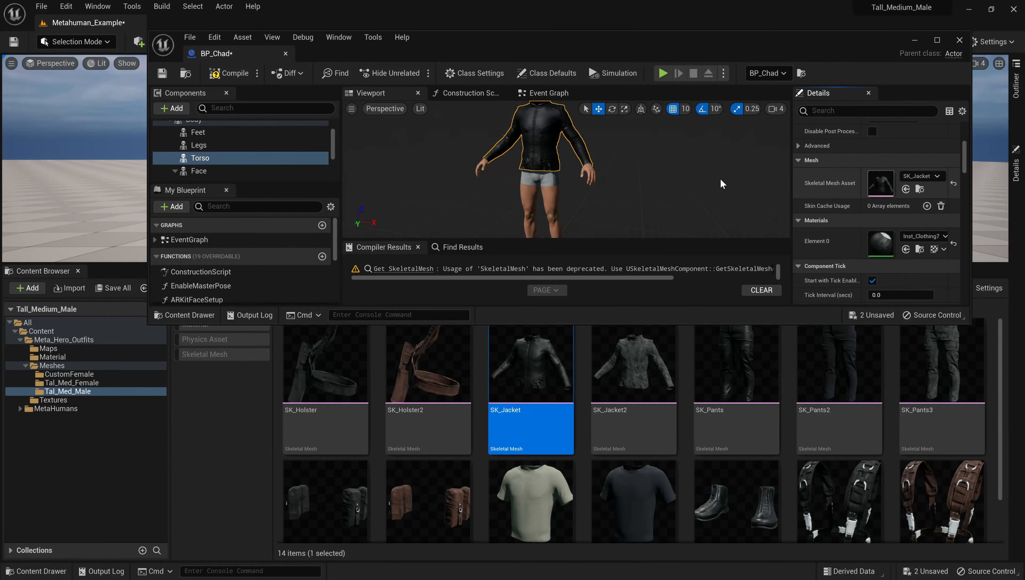
- Set the skeletal mesh asset of BP_Chad's Legs component to SK_Pants
{"action": "right_click_drag", "start_coordinate": [589, 196], "coordinate": [592, 178]}
{"action": "right_click_drag", "start_coordinate": [620, 219], "coordinate": [612, 218]}
{"action": "key", "text": "w"}
{"action": "key", "text": "f"}
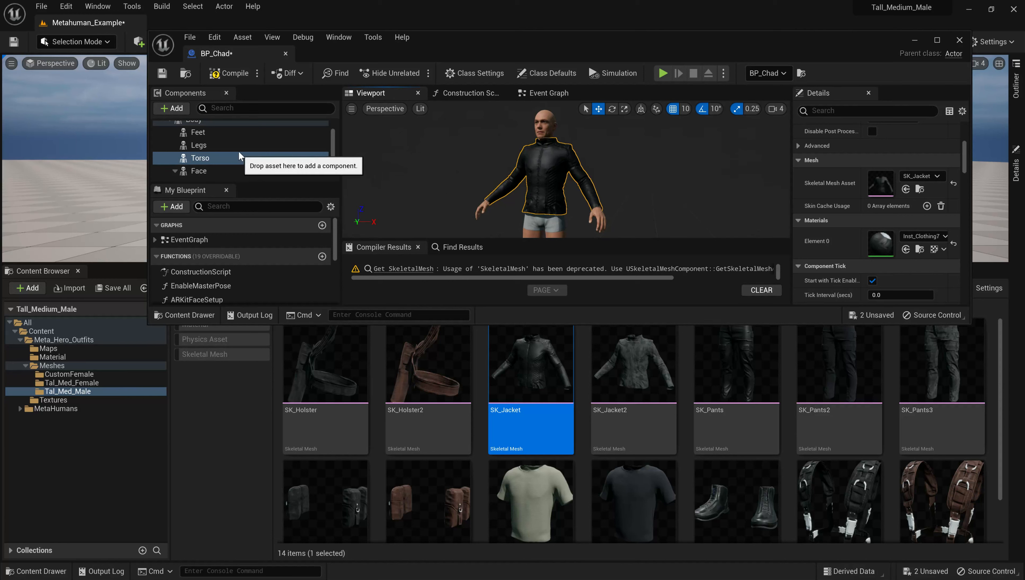
{"action": "left_click", "coordinate": [198, 144]}
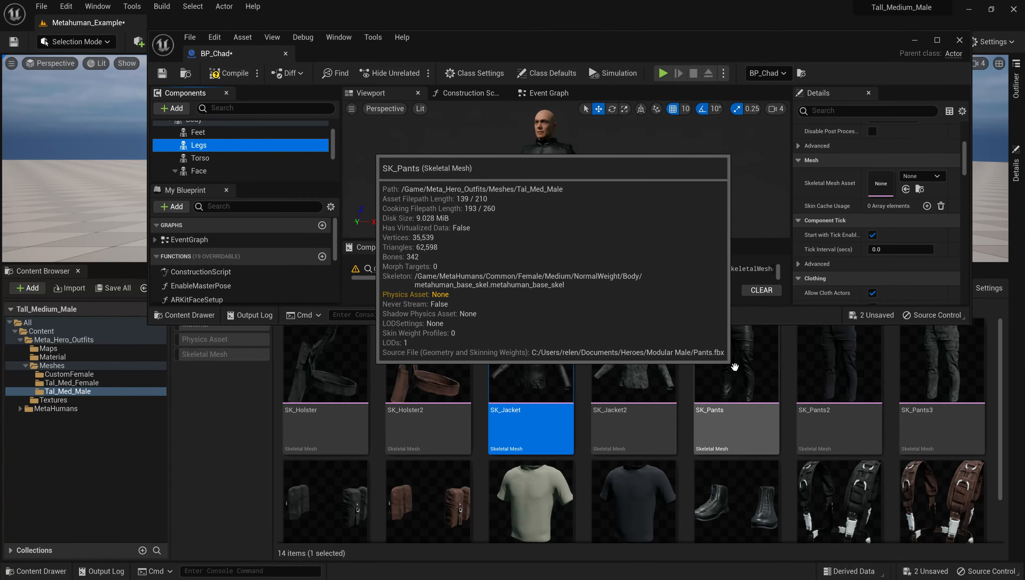
{"action": "left_click", "coordinate": [751, 357]}
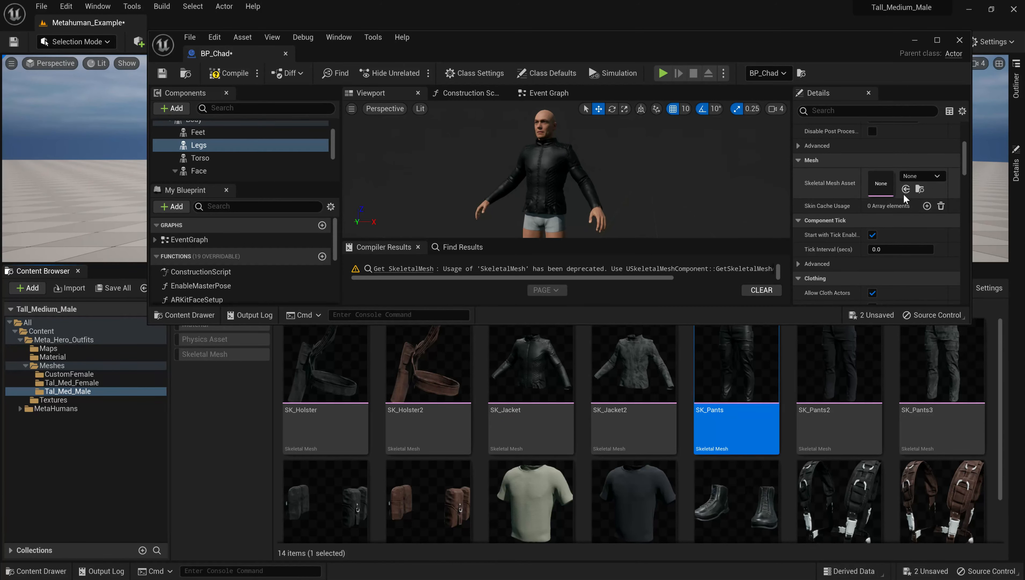
{"action": "left_click", "coordinate": [906, 190]}
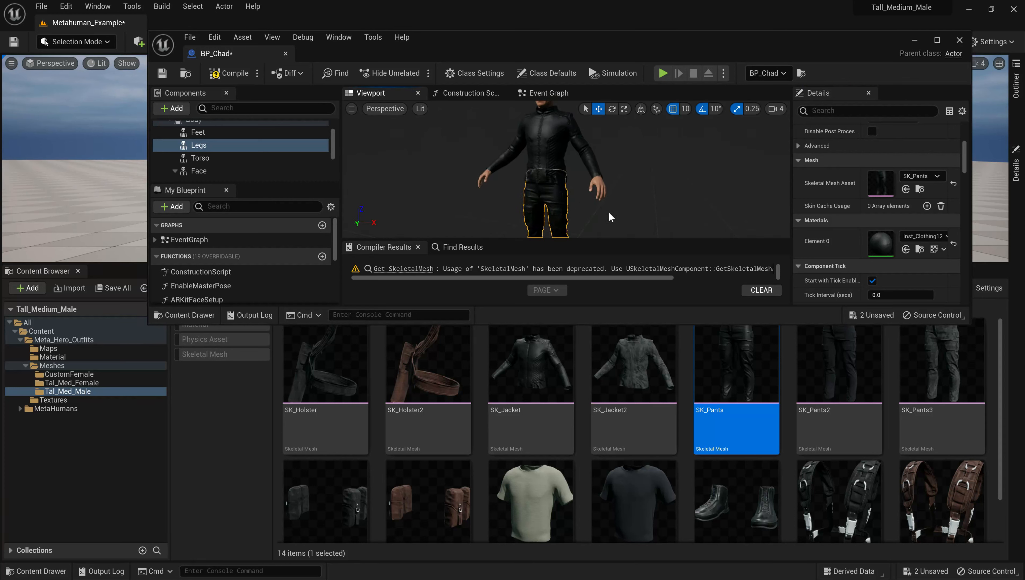
- Set the skeletal mesh asset of the Feet component to SK_SK_Boots, undoing the mistaken boots assignment on Legs
{"action": "key", "text": "f"}
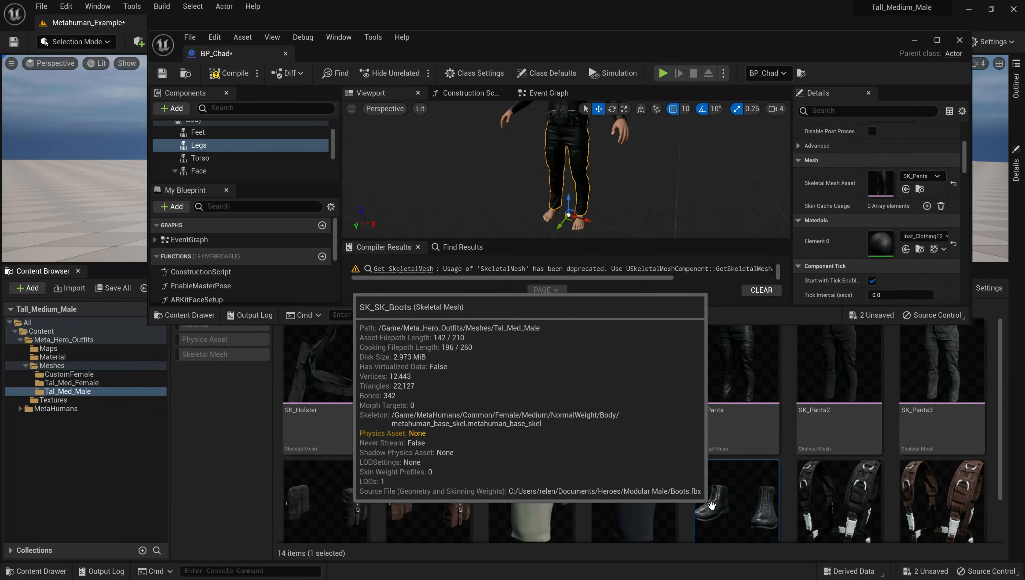
{"action": "left_click", "coordinate": [736, 501]}
{"action": "left_click", "coordinate": [906, 190]}
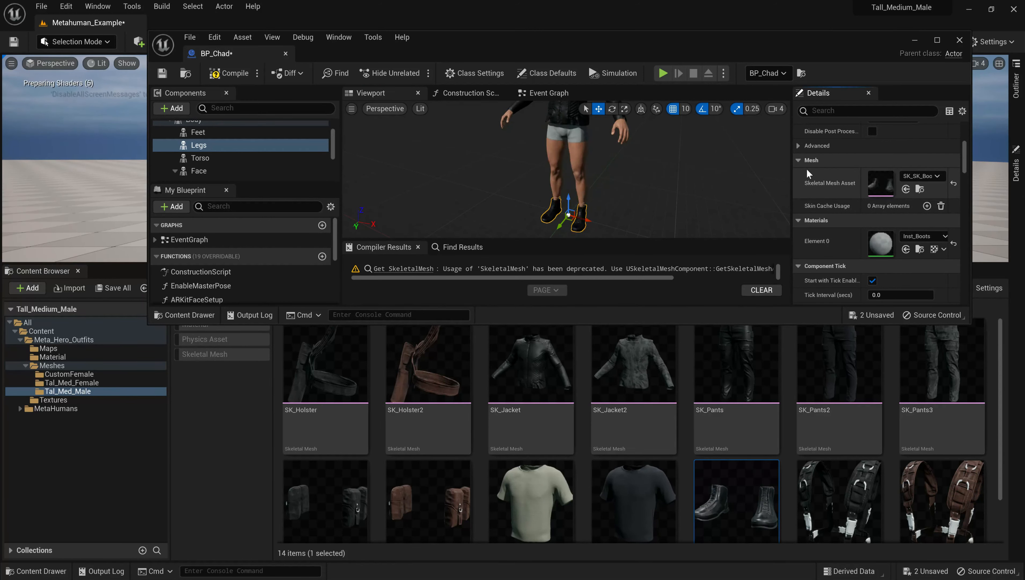
{"action": "key", "text": "ctrl+z"}
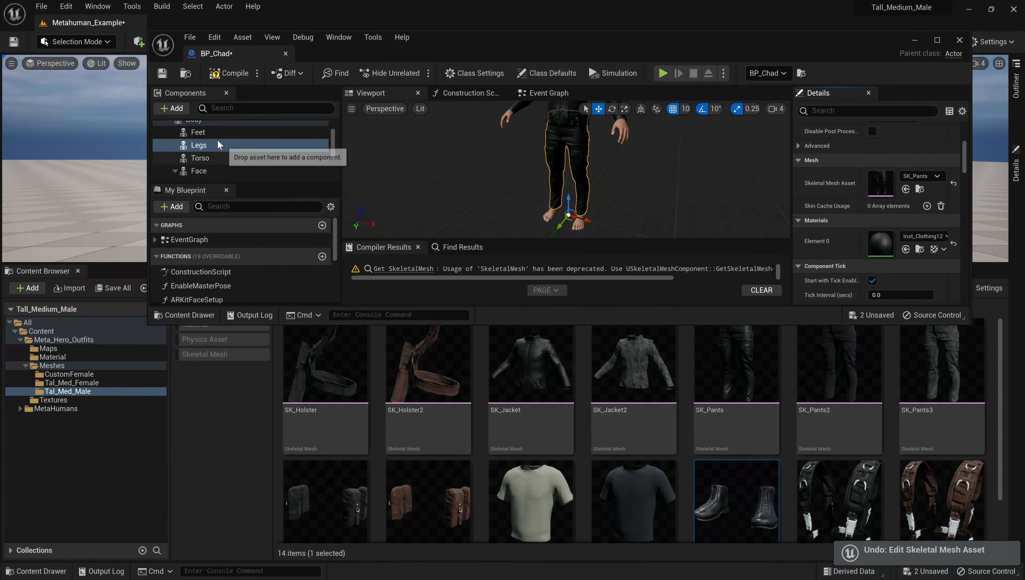
{"action": "left_click", "coordinate": [215, 133]}
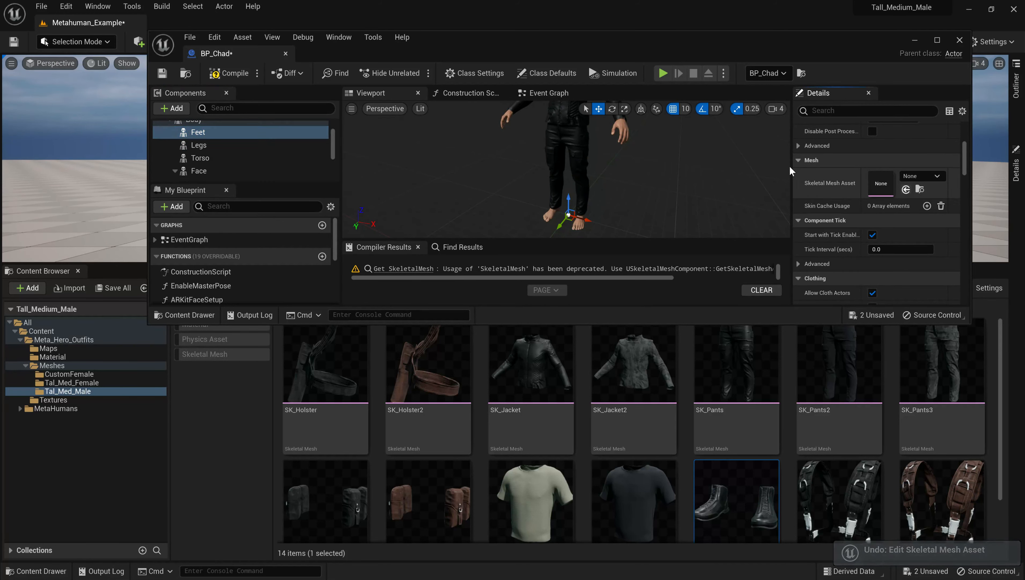
{"action": "left_click", "coordinate": [906, 189]}
{"action": "key", "text": "f"}
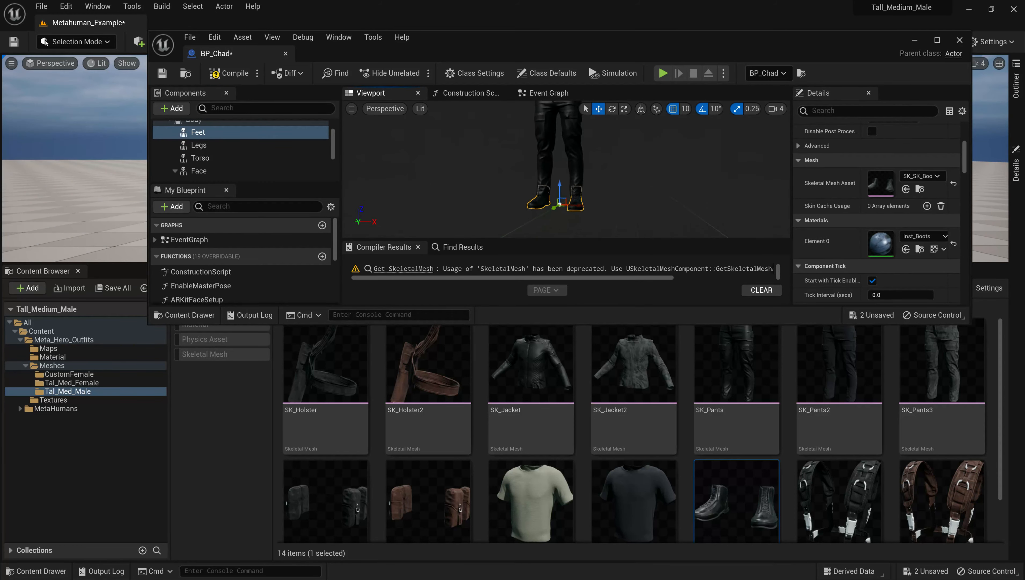
{"action": "middle_click_drag", "start_coordinate": [566, 211], "coordinate": [573, 181]}
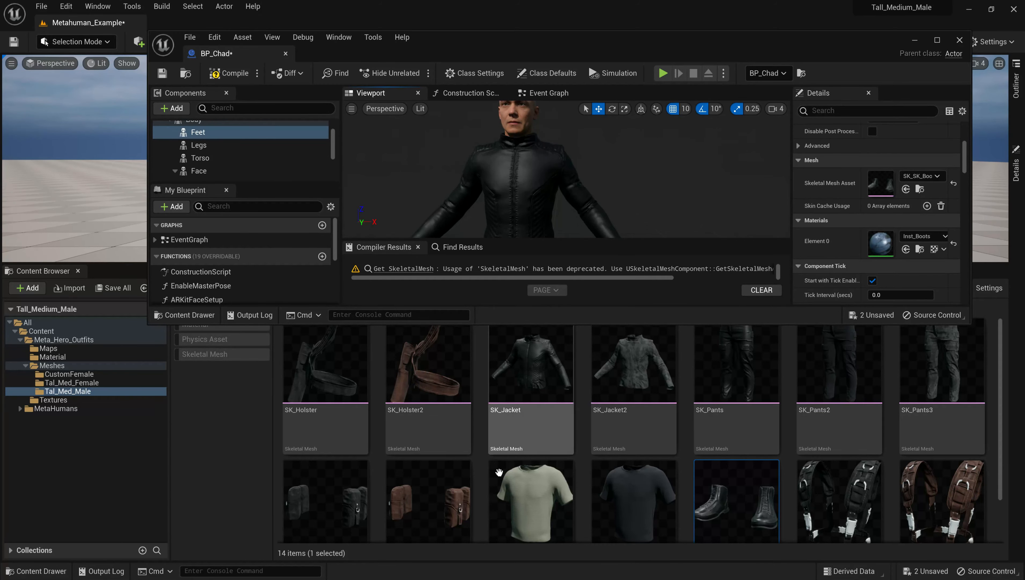
{"action": "left_click", "coordinate": [446, 500]}
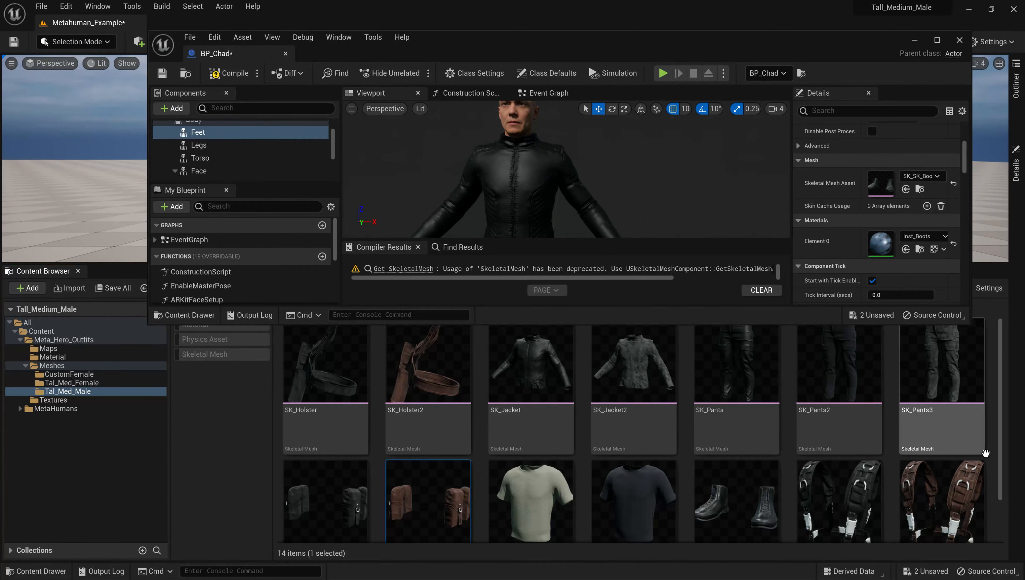
{"action": "mouse_move", "coordinate": [1000, 430]}
{"action": "left_mouse_down"}
{"action": "mouse_move", "coordinate": [994, 508]}
{"action": "mouse_move", "coordinate": [1001, 422]}
{"action": "left_mouse_up"}
{"action": "left_click", "coordinate": [430, 422]}
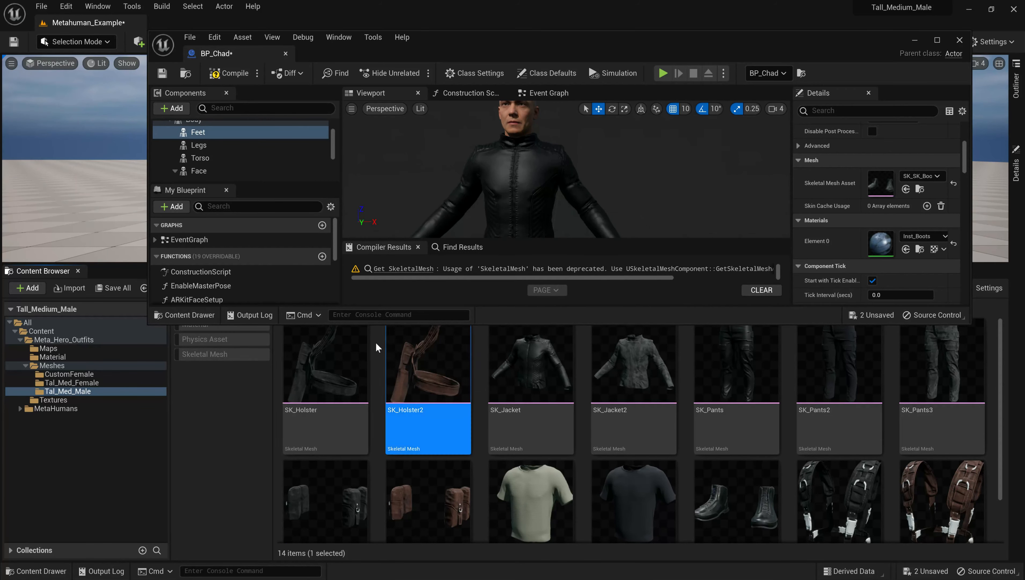
{"action": "right_click_drag", "start_coordinate": [587, 151], "coordinate": [554, 159]}
{"action": "mouse_move", "coordinate": [372, 149]}
{"action": "right_mouse_down"}
{"action": "mouse_move", "coordinate": [364, 147]}
{"action": "mouse_move", "coordinate": [371, 149]}
{"action": "right_mouse_up"}
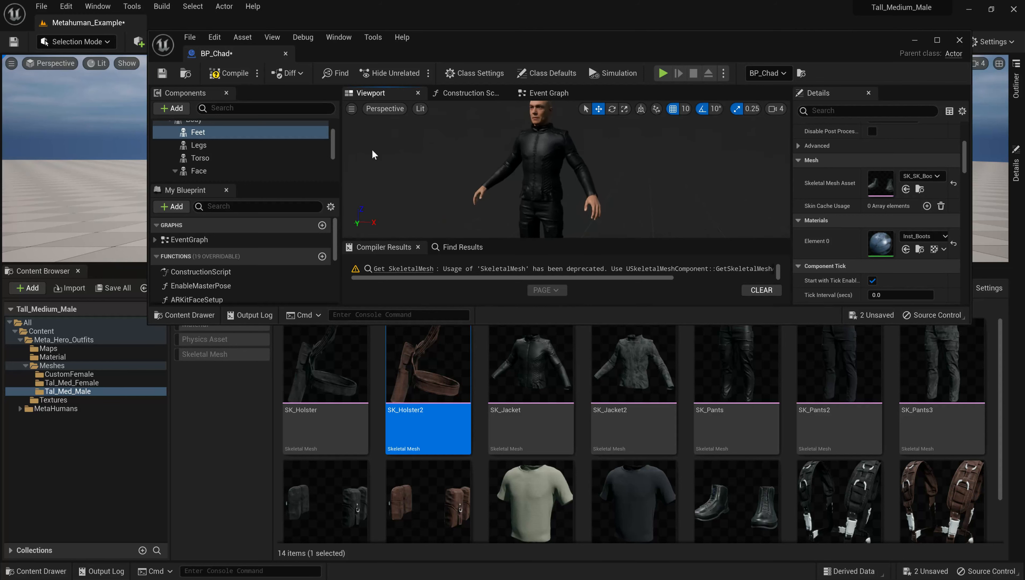
{"action": "left_click", "coordinate": [194, 145]}
{"action": "left_click", "coordinate": [197, 158]}
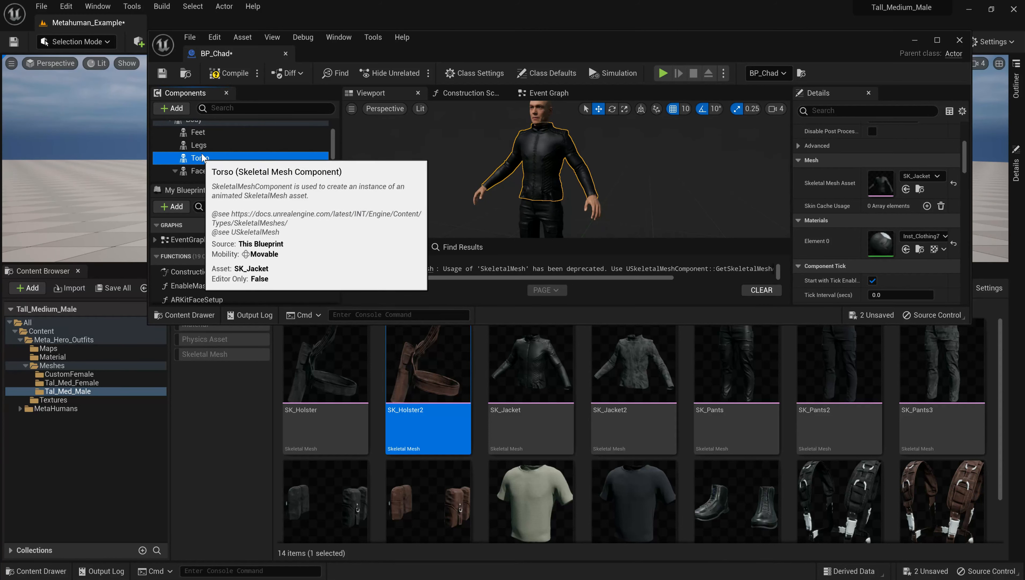
- Duplicate the Feet component and name the copy Extra1
{"action": "left_click", "coordinate": [198, 131]}
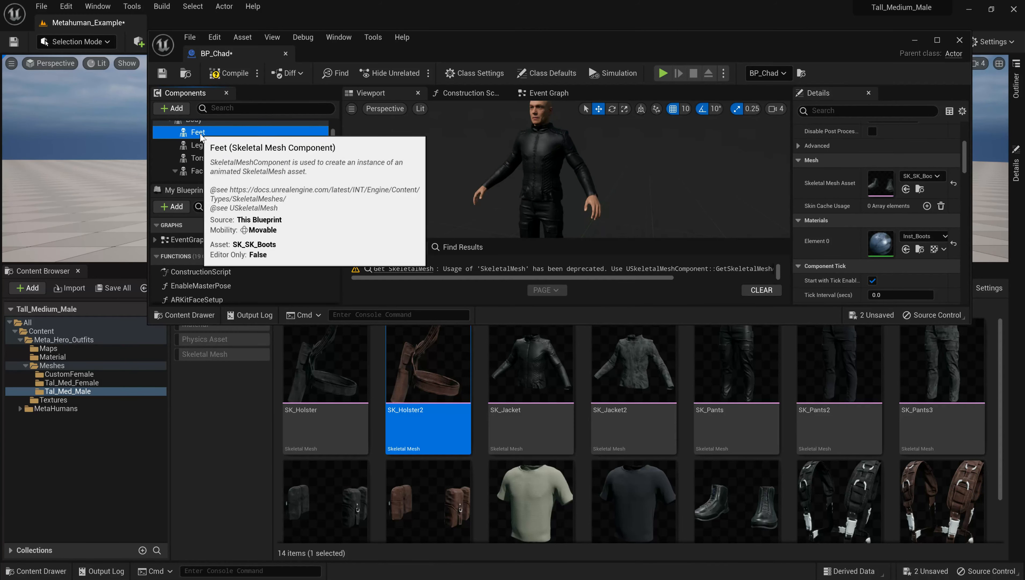
{"action": "right_click", "coordinate": [201, 134]}
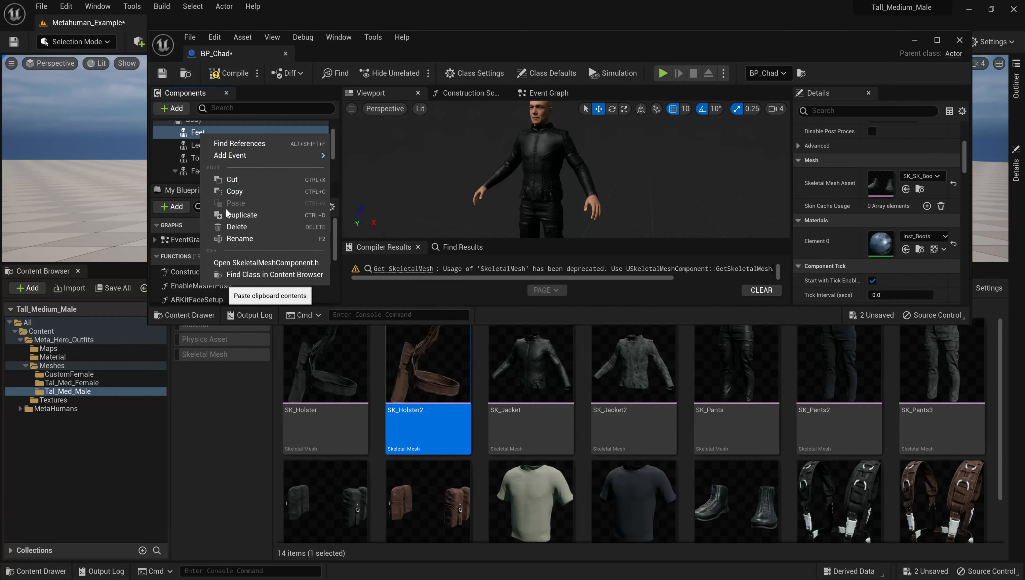
{"action": "left_click", "coordinate": [241, 214]}
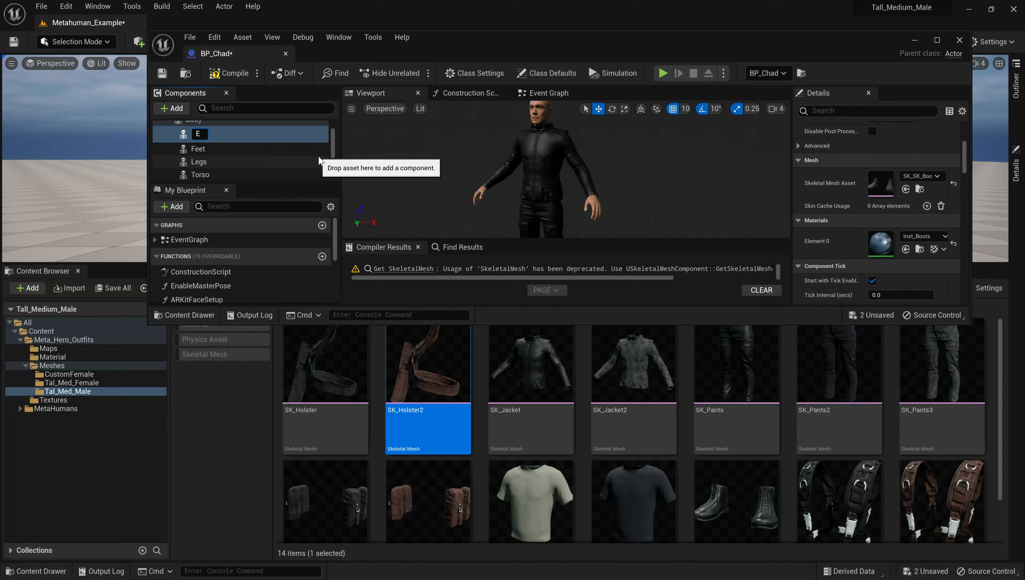
{"action": "type", "text": "Extra1"}
{"action": "key", "text": "Return"}
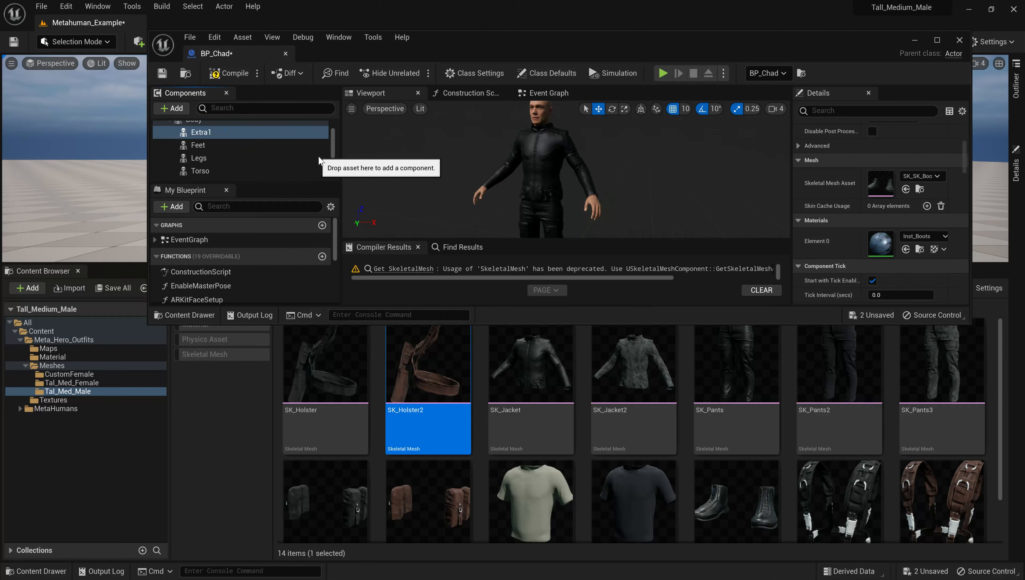
- Create two more extra skeletal mesh components by duplicating Extra1 and duplicating the resulting copy, keeping the default names
{"action": "right_click", "coordinate": [209, 134]}
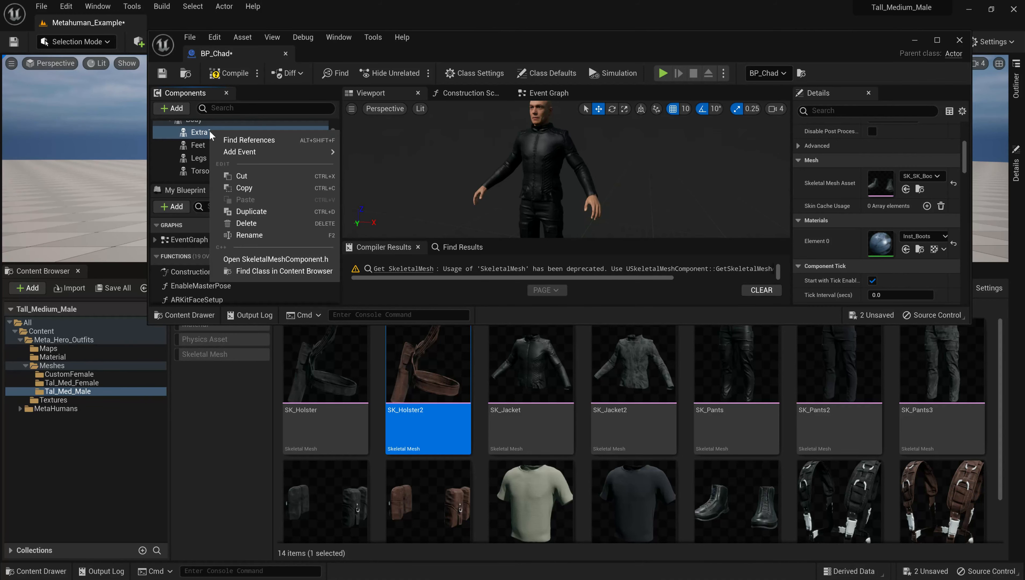
{"action": "left_click", "coordinate": [264, 207]}
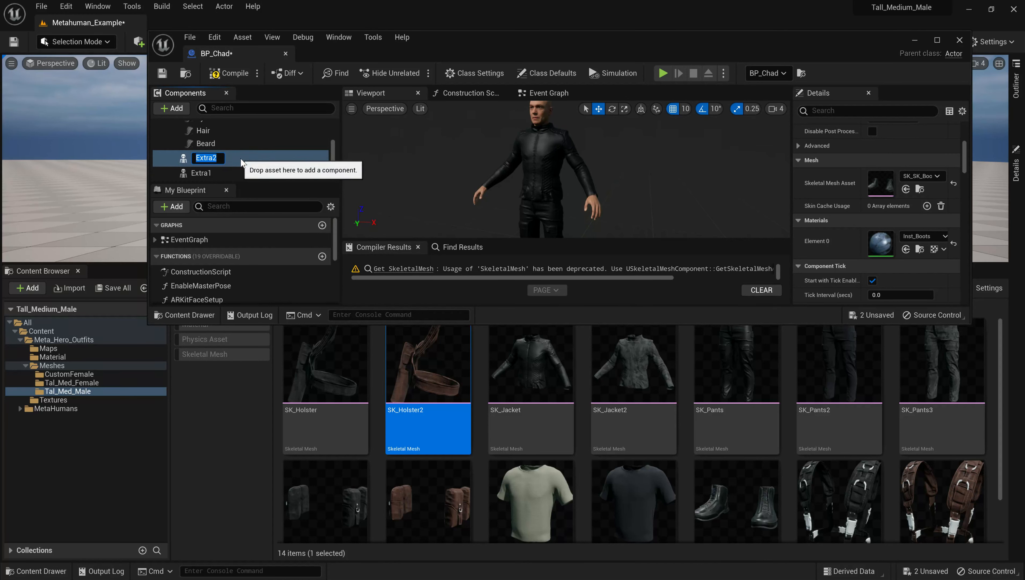
{"action": "right_click", "coordinate": [238, 163]}
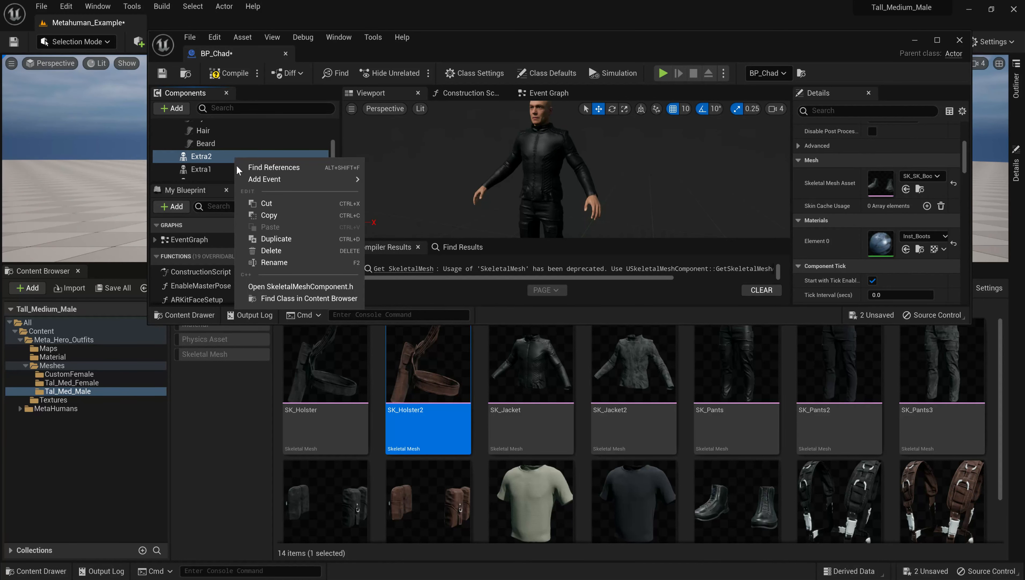
{"action": "left_click", "coordinate": [271, 238]}
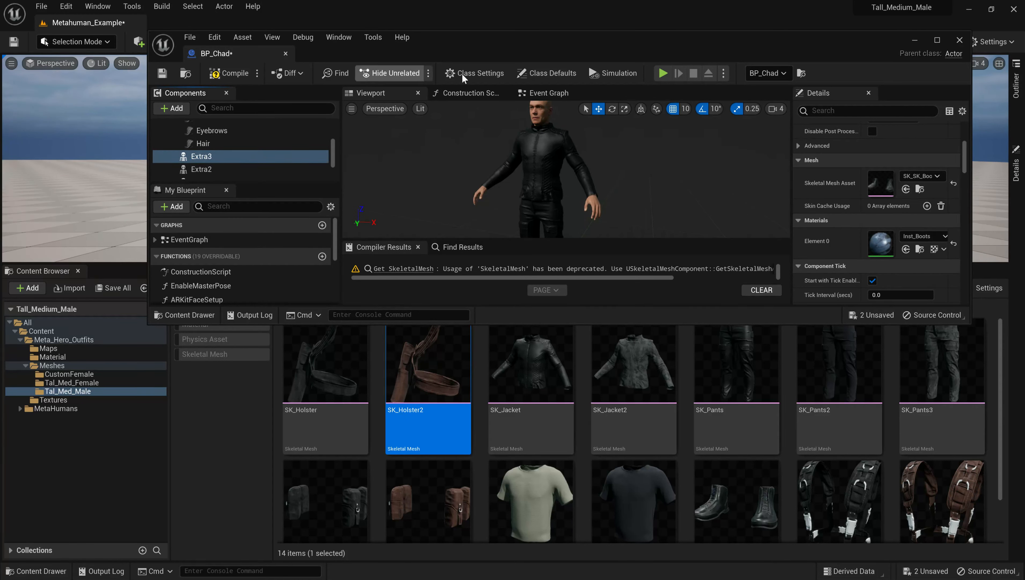
{"action": "left_click", "coordinate": [546, 93]}
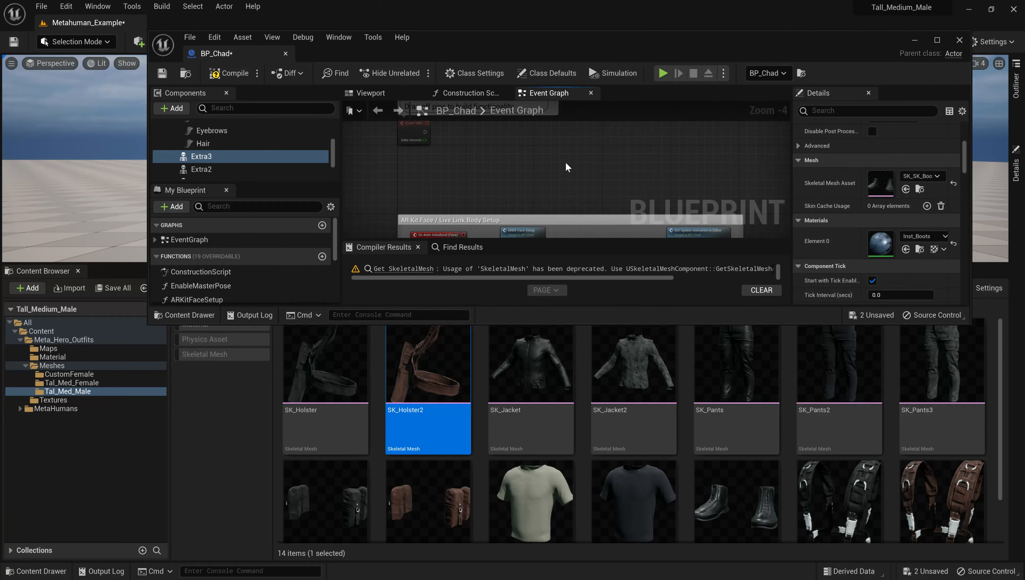
{"action": "left_click", "coordinate": [382, 97]}
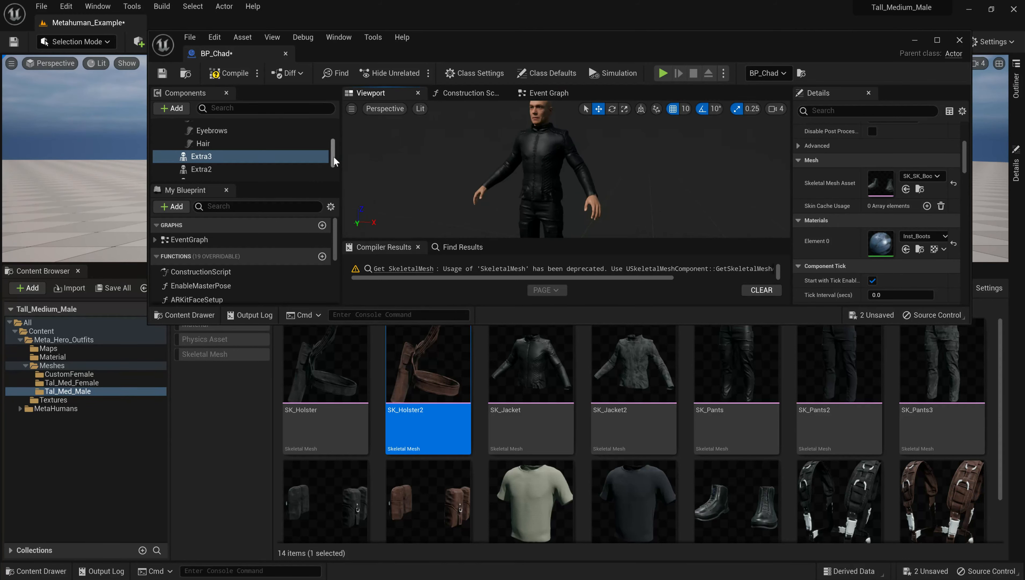
- Set the skeletal mesh asset of the Extra1 component to SK_Holster
{"action": "scroll", "coordinate": [331, 159], "scroll_direction": "down", "scroll_amount": 2}
{"action": "left_click", "coordinate": [257, 158]}
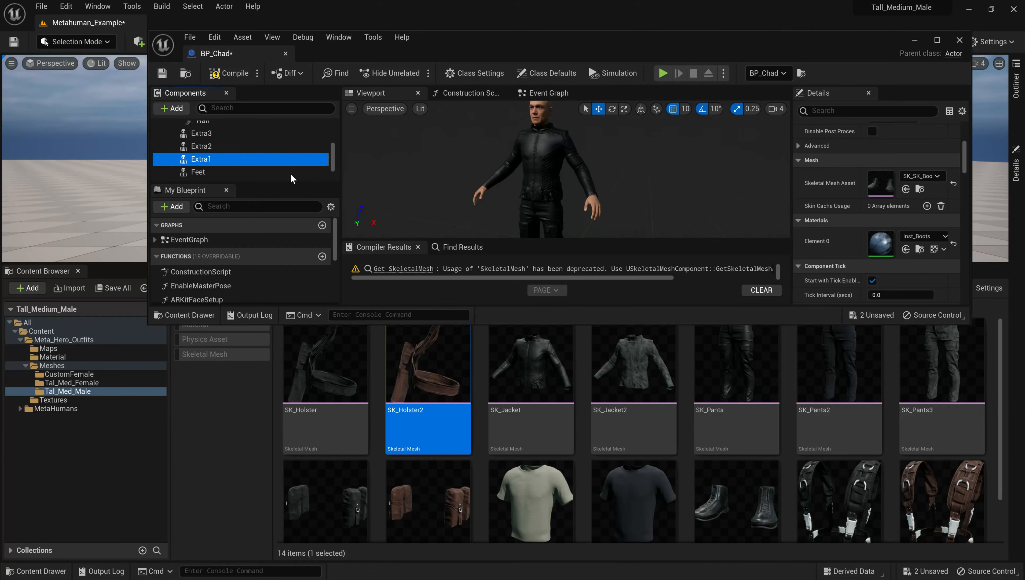
{"action": "left_click", "coordinate": [325, 378]}
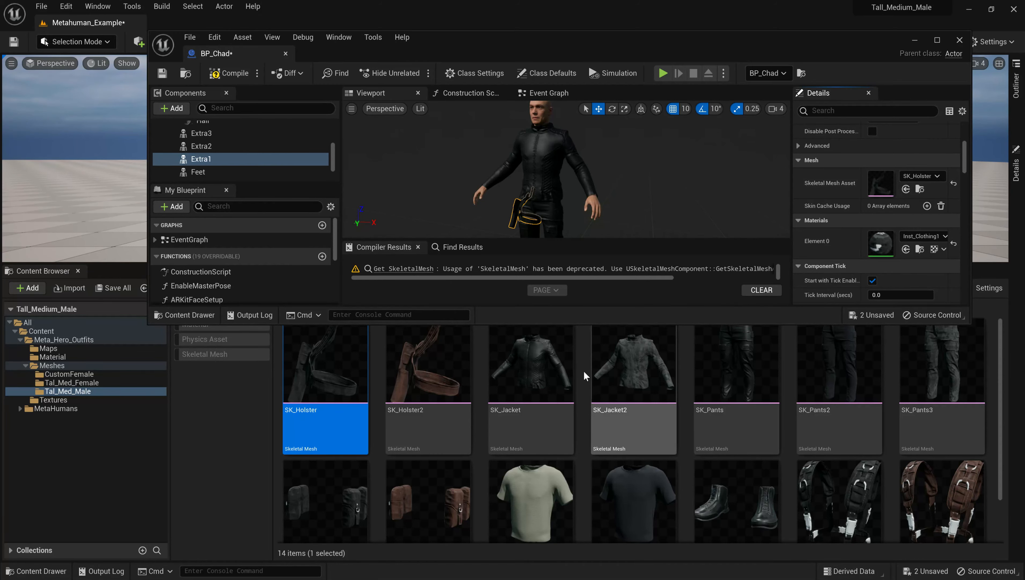
- Set the skeletal mesh asset of the Extra2 component to SK_Vest
{"action": "left_click", "coordinate": [205, 147]}
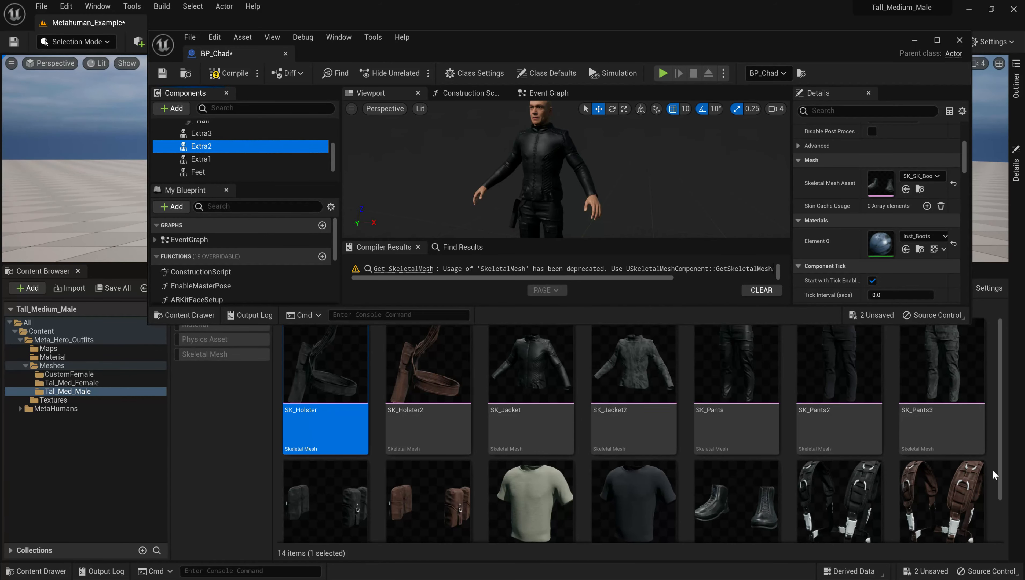
{"action": "left_click", "coordinate": [860, 507]}
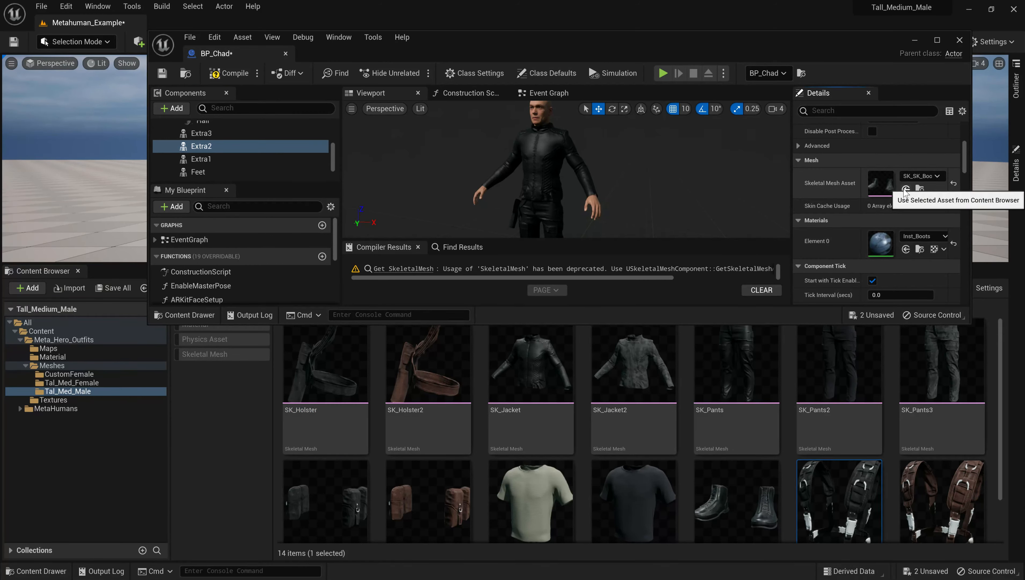
{"action": "left_click", "coordinate": [906, 190]}
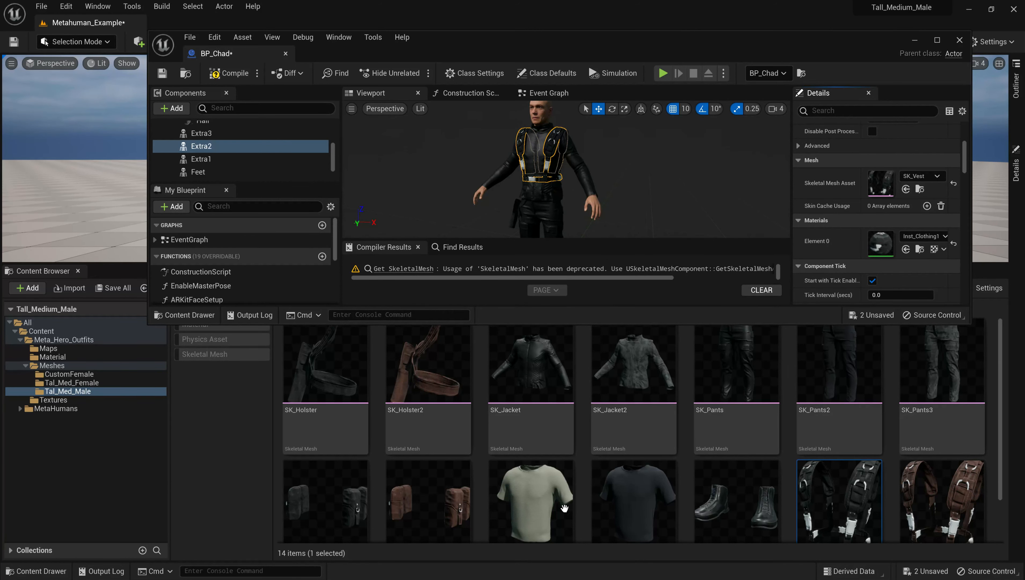
- Set the skeletal mesh asset of the Extra3 component to the black pouches mesh
{"action": "left_click", "coordinate": [333, 505]}
{"action": "left_click", "coordinate": [227, 133]}
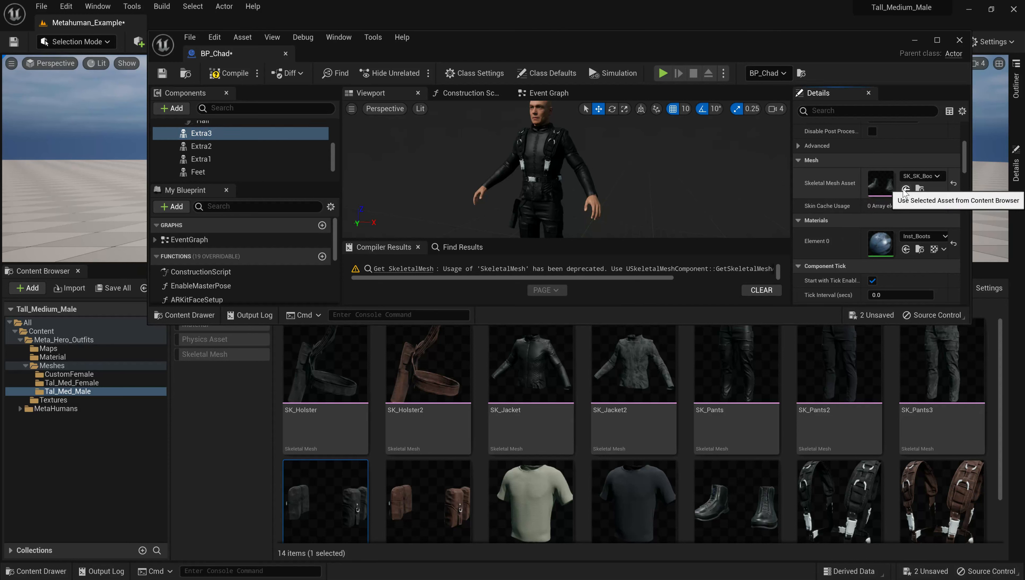
{"action": "left_click", "coordinate": [906, 189]}
{"action": "left_click_drag", "start_coordinate": [649, 161], "coordinate": [540, 118]}
{"action": "left_click_drag", "start_coordinate": [643, 203], "coordinate": [646, 164]}
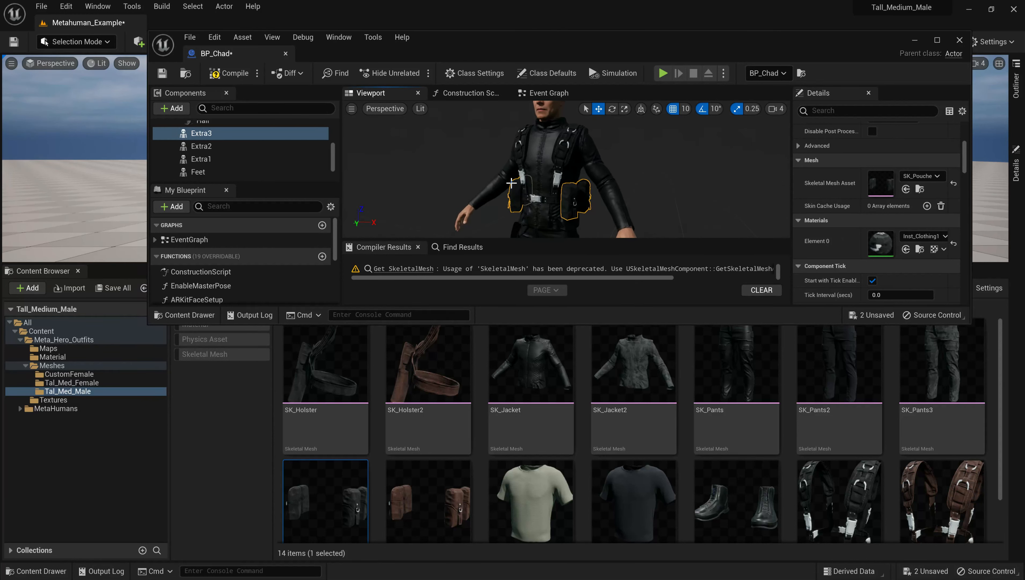
- Inspect how the vest and pouches fit on the character, selecting the individual pieces in the viewport
{"action": "left_click", "coordinate": [552, 168]}
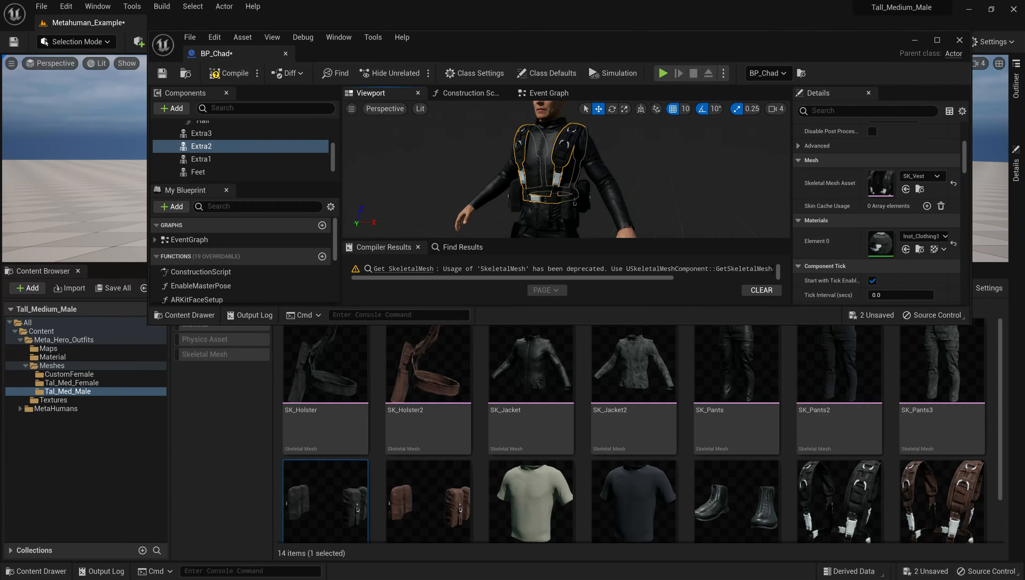
{"action": "left_click", "coordinate": [512, 196]}
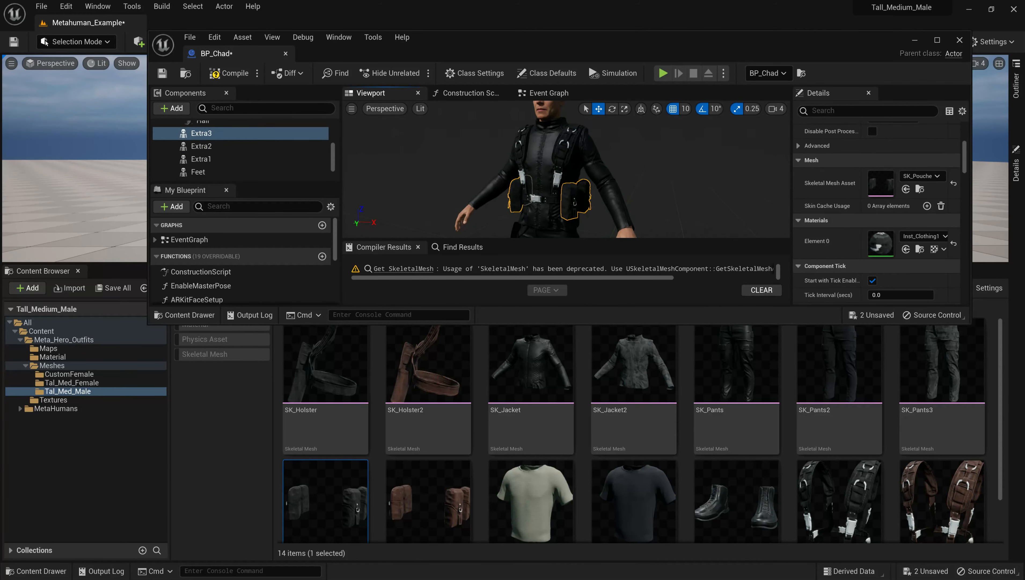
{"action": "left_click", "coordinate": [526, 142]}
{"action": "left_click", "coordinate": [561, 177]}
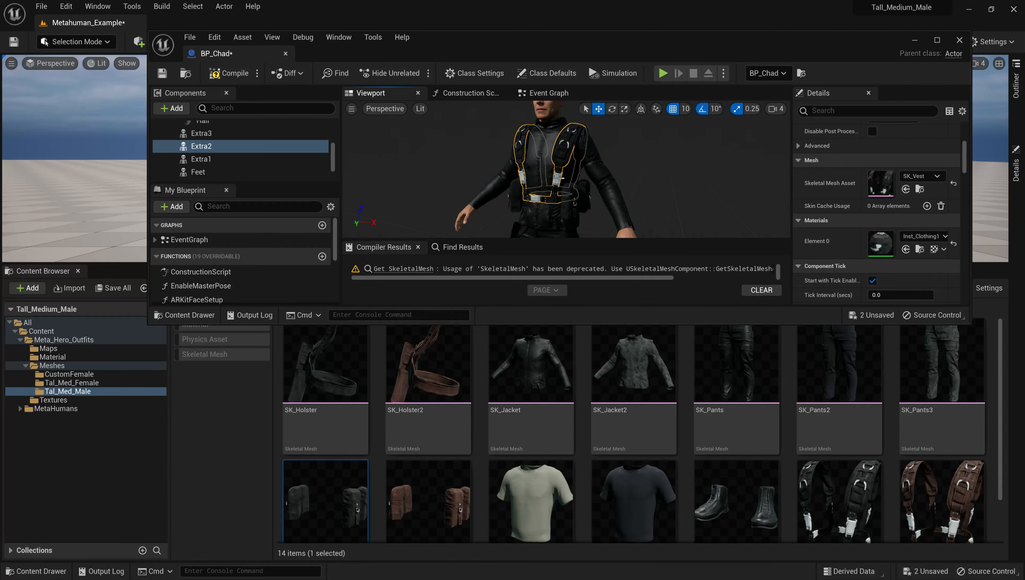
{"action": "right_click_drag", "start_coordinate": [582, 171], "coordinate": [594, 148]}
{"action": "right_click_drag", "start_coordinate": [589, 219], "coordinate": [605, 253]}
{"action": "left_click", "coordinate": [589, 220]}
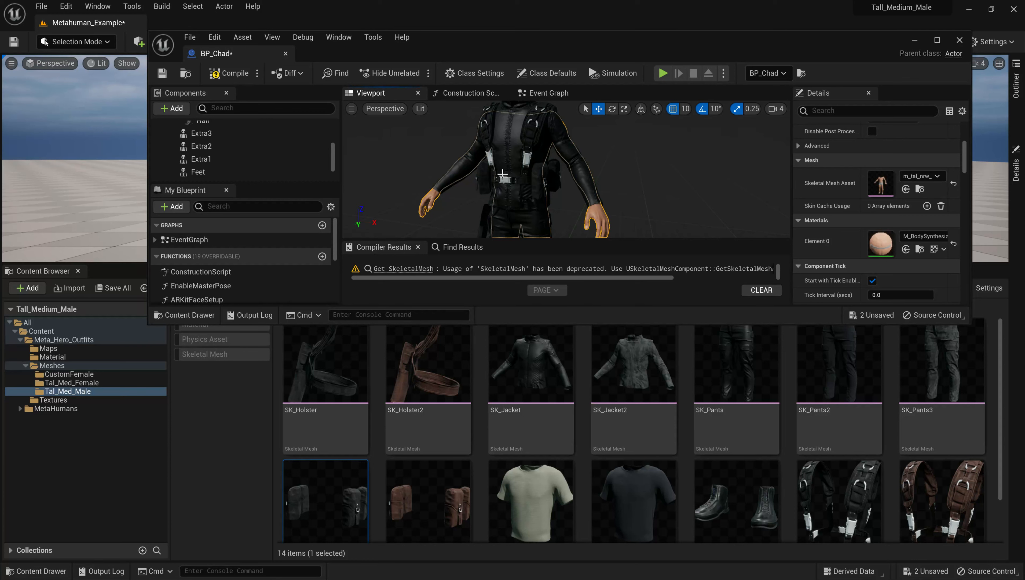
- Select the pouches and the vest on the character in turn to check which Extra component each piece belongs to
{"action": "left_click", "coordinate": [541, 173]}
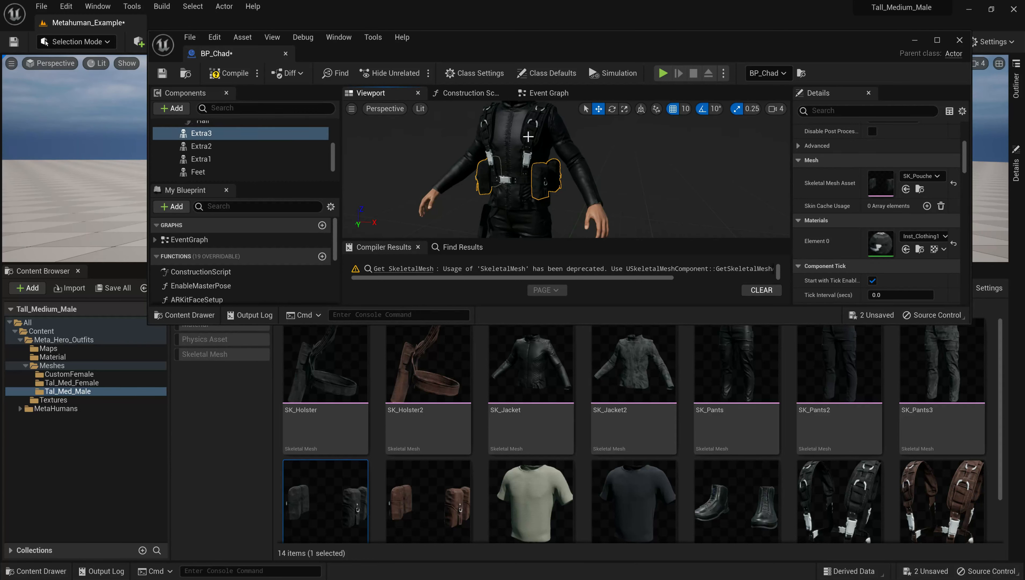
{"action": "left_click", "coordinate": [516, 182]}
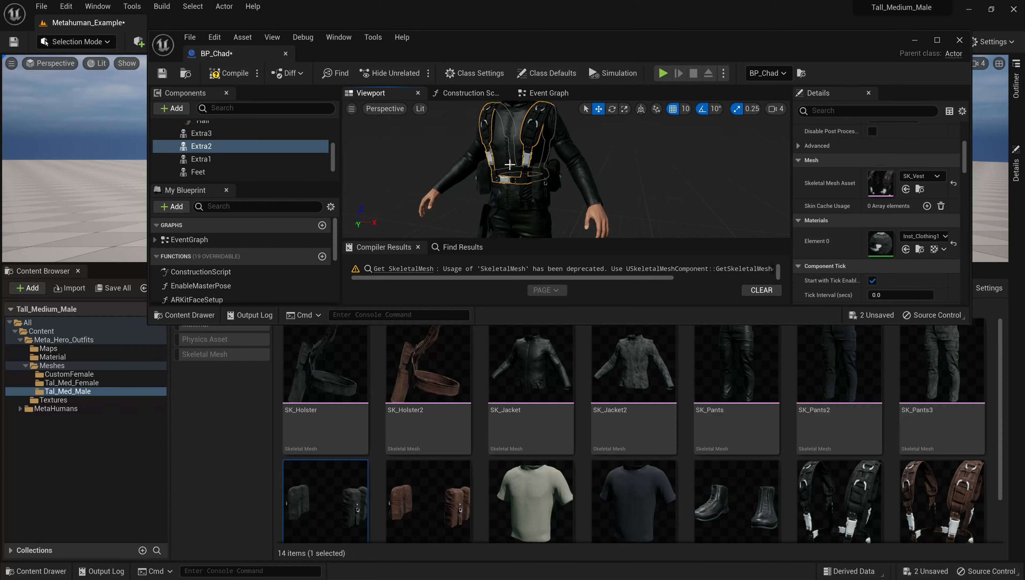
{"action": "left_click", "coordinate": [489, 179]}
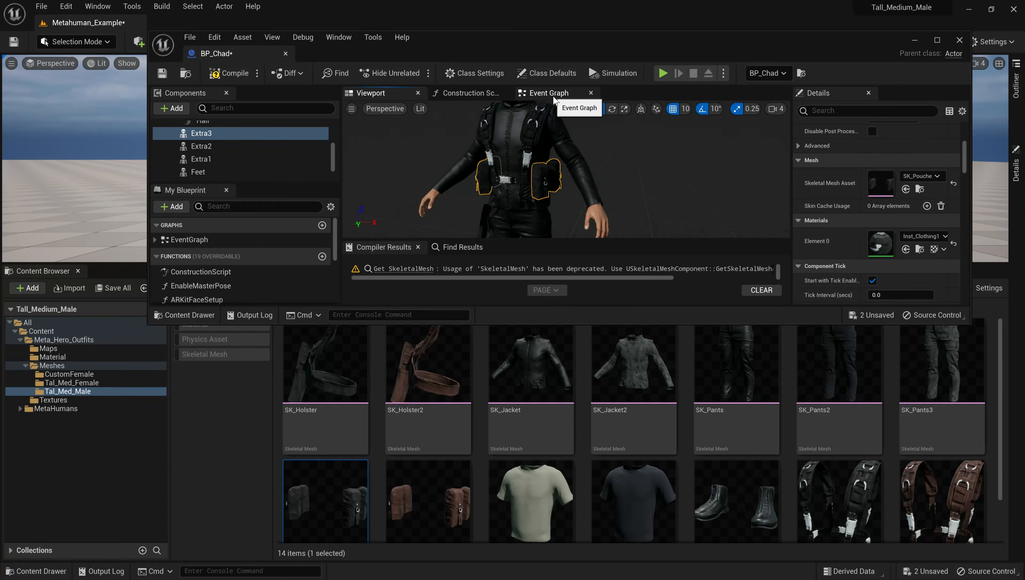
{"action": "left_click", "coordinate": [536, 124]}
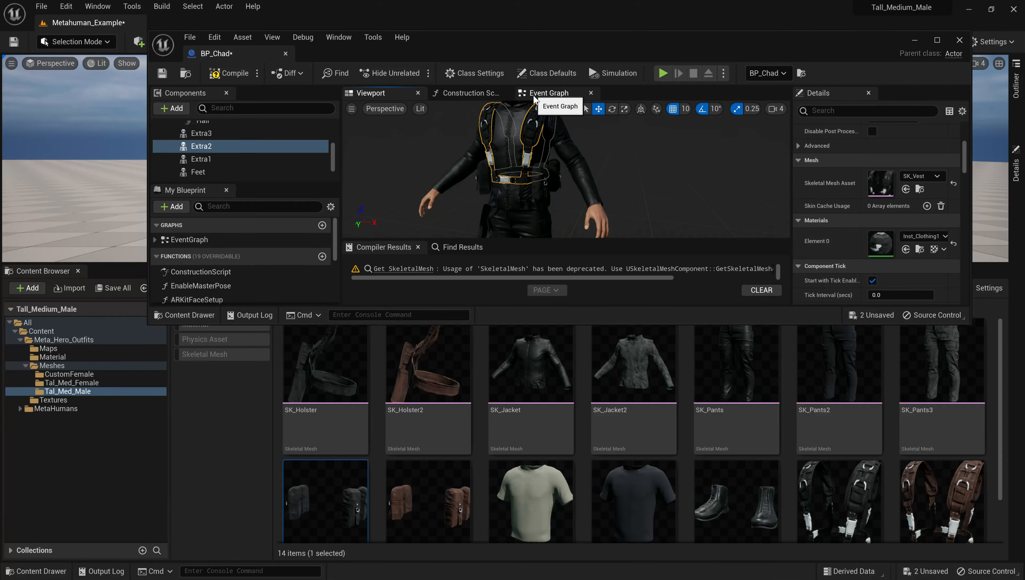
- Open BP_Chad's construction script graph in a maximized blueprint editor, showing the start of the node chain
{"action": "left_click", "coordinate": [473, 96]}
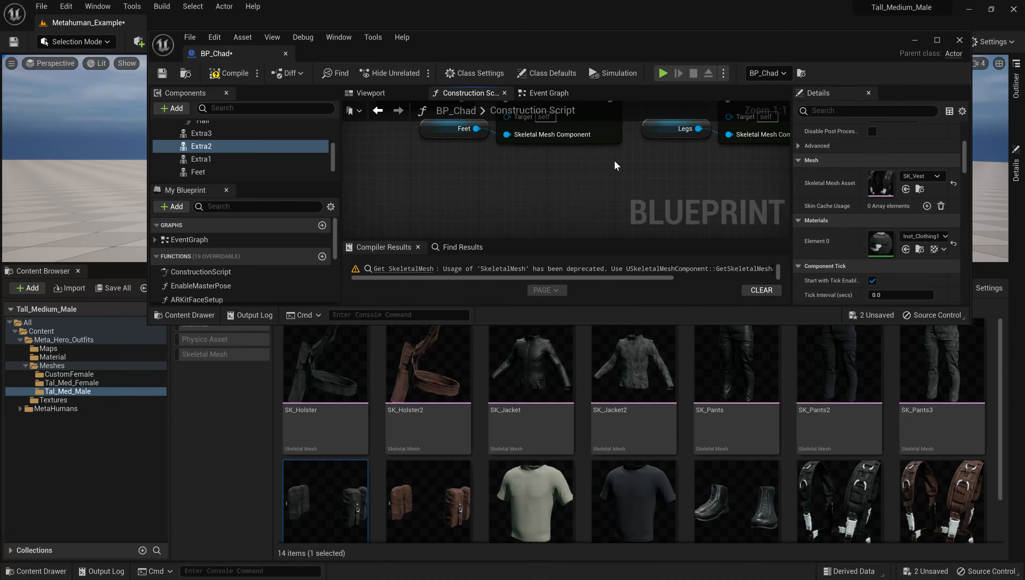
{"action": "scroll", "coordinate": [614, 161], "scroll_direction": "down", "scroll_amount": 5}
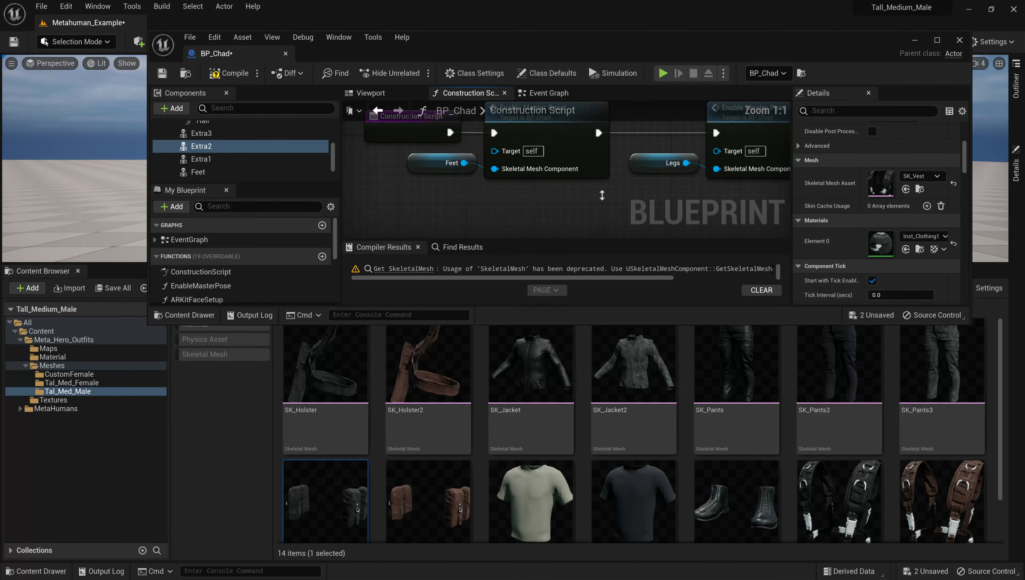
{"action": "double_click", "coordinate": [645, 44]}
{"action": "right_click_drag", "start_coordinate": [581, 186], "coordinate": [304, 305]}
{"action": "scroll", "coordinate": [582, 290], "scroll_direction": "up", "scroll_amount": 2}
{"action": "right_click_drag", "start_coordinate": [617, 318], "coordinate": [930, 314]}
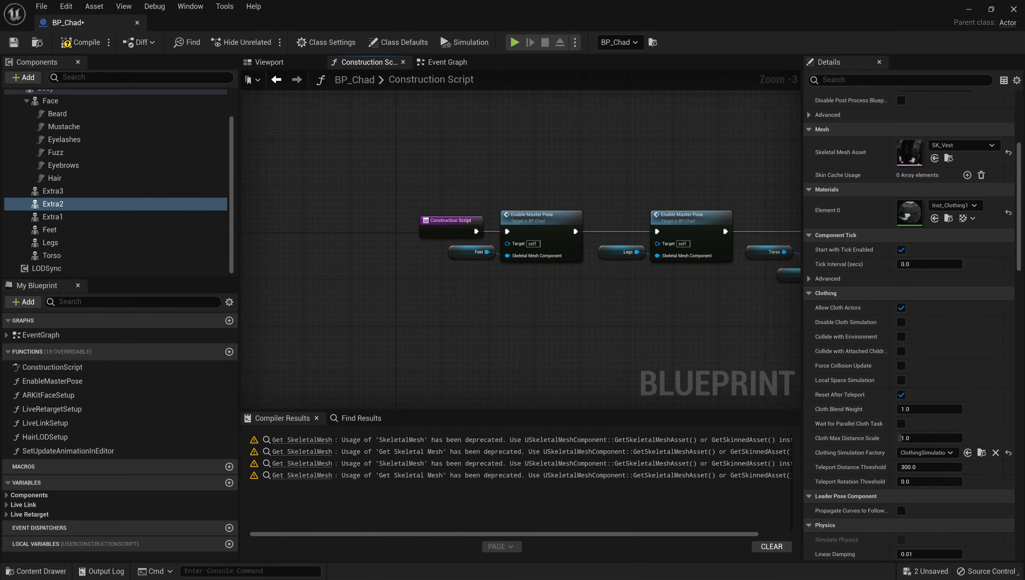
- Examine the Enable Master Pose nodes of the Feet, Legs and Torso components in the construction script
{"action": "right_click_drag", "start_coordinate": [713, 260], "coordinate": [488, 252]}
{"action": "left_click", "coordinate": [322, 217]}
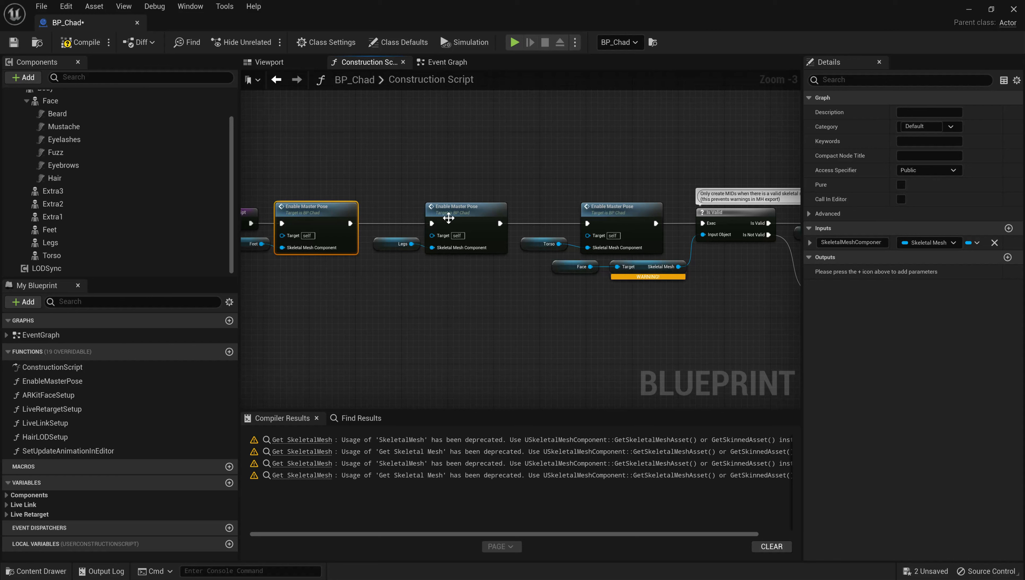
{"action": "left_click", "coordinate": [448, 218]}
{"action": "left_click", "coordinate": [614, 221]}
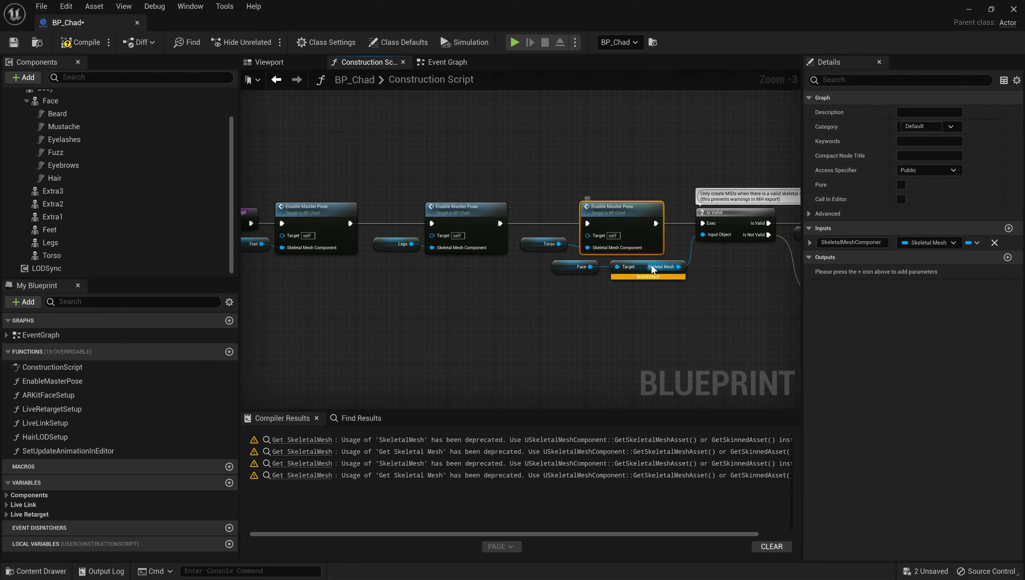
{"action": "right_click_drag", "start_coordinate": [435, 304], "coordinate": [513, 305]}
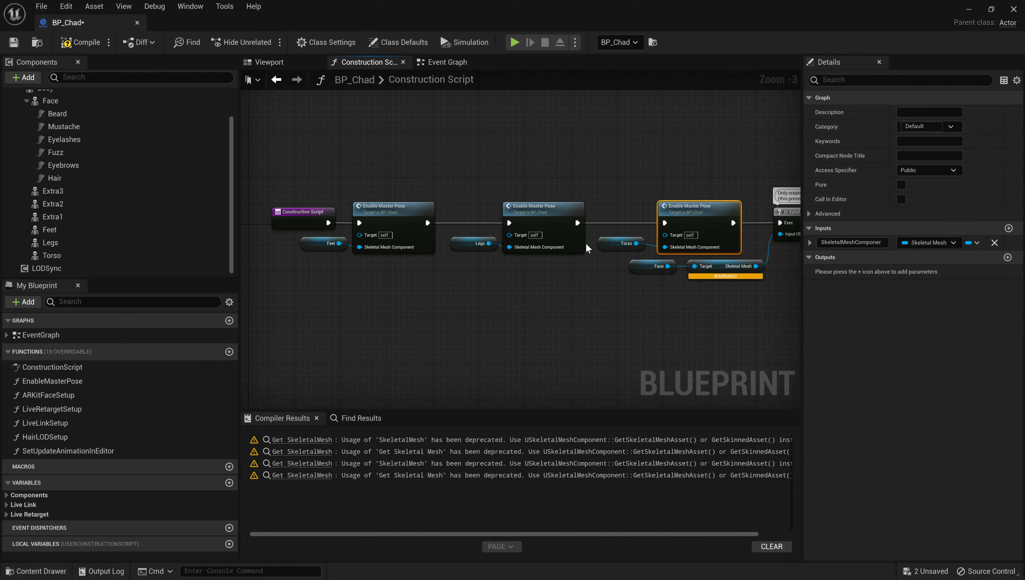
{"action": "right_click_drag", "start_coordinate": [615, 246], "coordinate": [472, 292]}
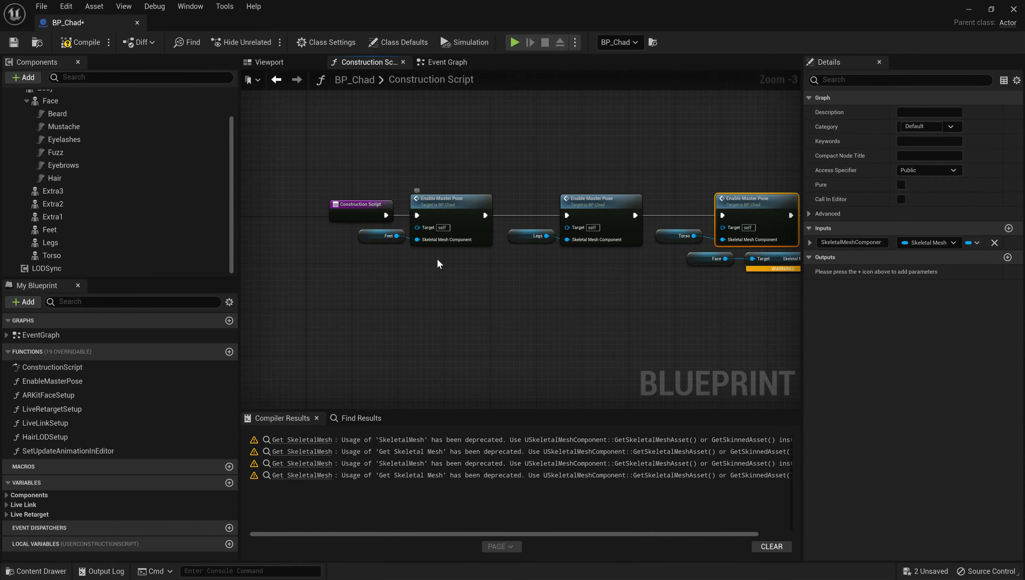
- Move the three Enable Master Pose nodes and their component references away from the Construction Script node and paste a copy in the gap
{"action": "right_click_drag", "start_coordinate": [437, 259], "coordinate": [368, 245]}
{"action": "left_click_drag", "start_coordinate": [312, 155], "coordinate": [707, 227]}
{"action": "right_click_drag", "start_coordinate": [434, 311], "coordinate": [798, 307]}
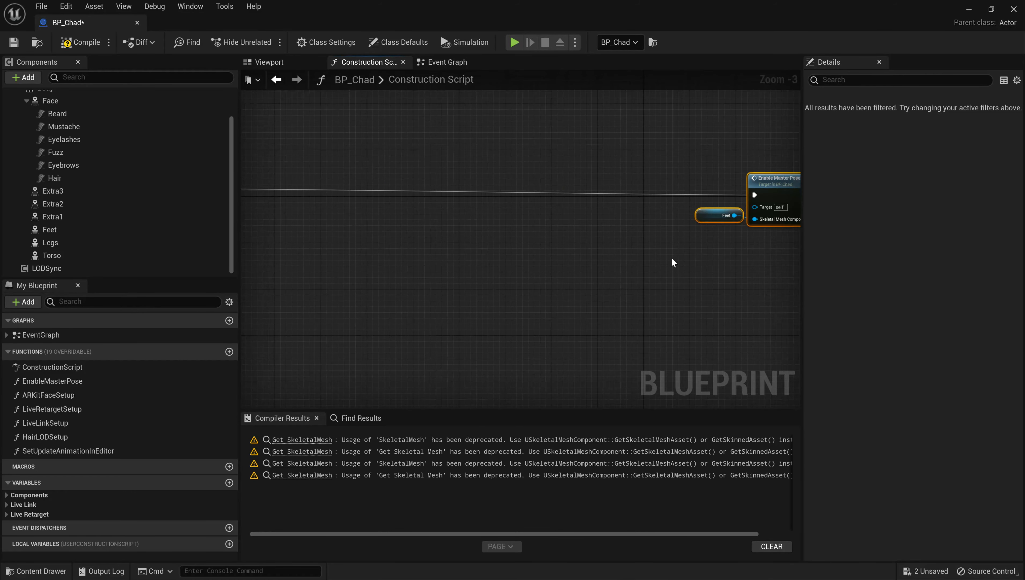
{"action": "key", "text": "ctrl+v"}
{"action": "right_click_drag", "start_coordinate": [582, 258], "coordinate": [608, 275]}
- Wire the copied Enable Master Pose chain between the Construction Script node and the original Feet Enable Master Pose node
{"action": "left_click_drag", "start_coordinate": [704, 195], "coordinate": [779, 219]}
{"action": "right_click_drag", "start_coordinate": [761, 270], "coordinate": [793, 322]}
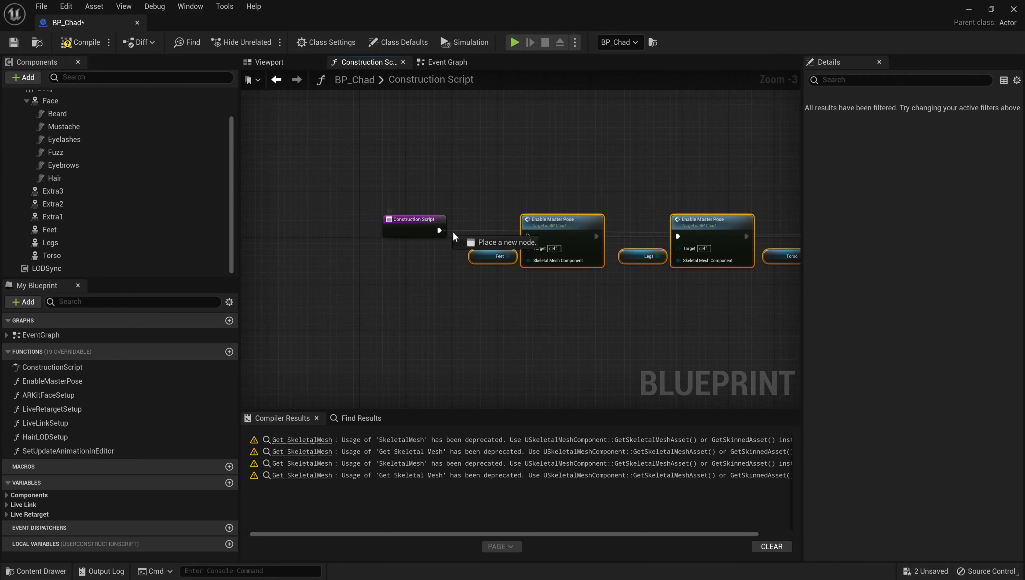
{"action": "left_click_drag", "start_coordinate": [521, 239], "coordinate": [528, 237]}
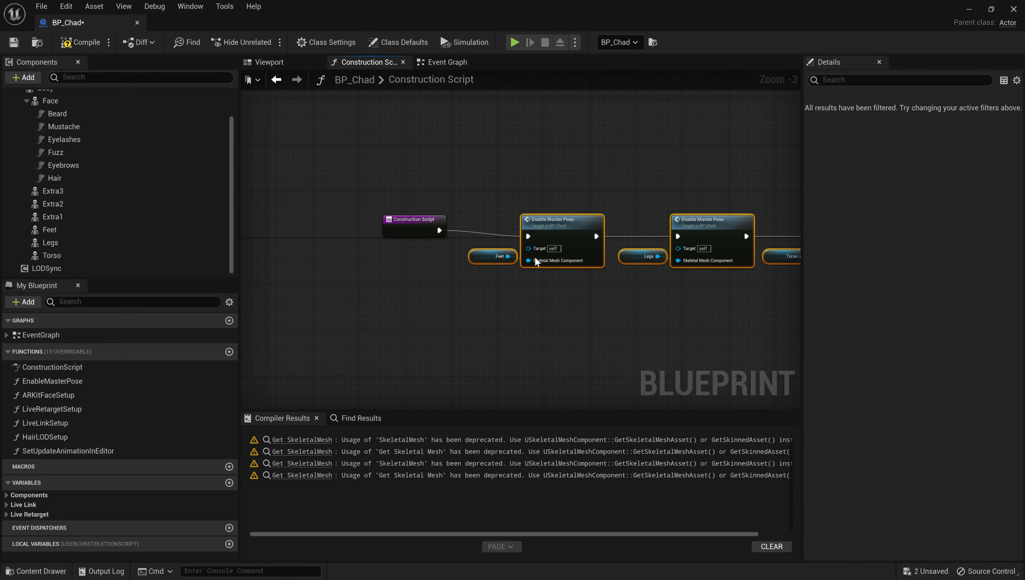
{"action": "left_click", "coordinate": [493, 270]}
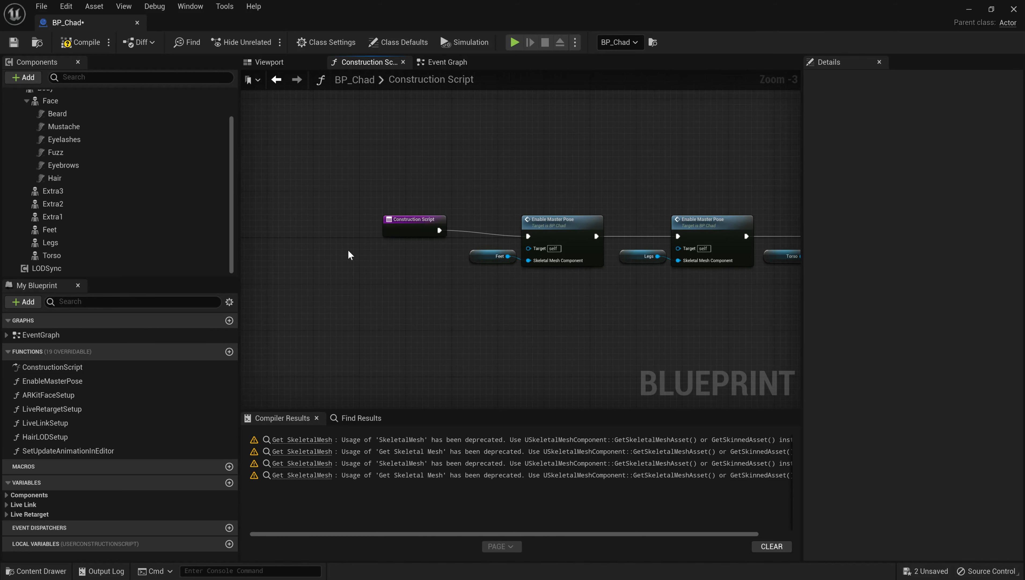
- Delete the Feet, Legs and Torso references feeding the three copied Enable Master Pose nodes
{"action": "right_click_drag", "start_coordinate": [527, 268], "coordinate": [407, 251]}
{"action": "left_click_drag", "start_coordinate": [371, 234], "coordinate": [365, 250]}
{"action": "left_click_drag", "start_coordinate": [518, 234], "coordinate": [501, 264]}
{"action": "right_click_drag", "start_coordinate": [636, 284], "coordinate": [487, 286]}
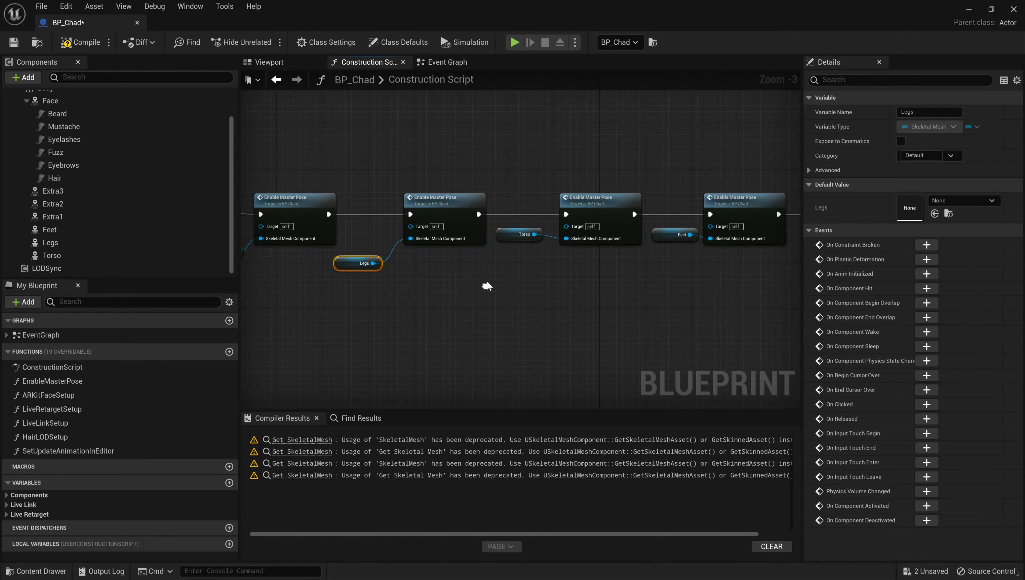
{"action": "left_click_drag", "start_coordinate": [505, 235], "coordinate": [507, 266]}
{"action": "right_click_drag", "start_coordinate": [588, 303], "coordinate": [712, 301]}
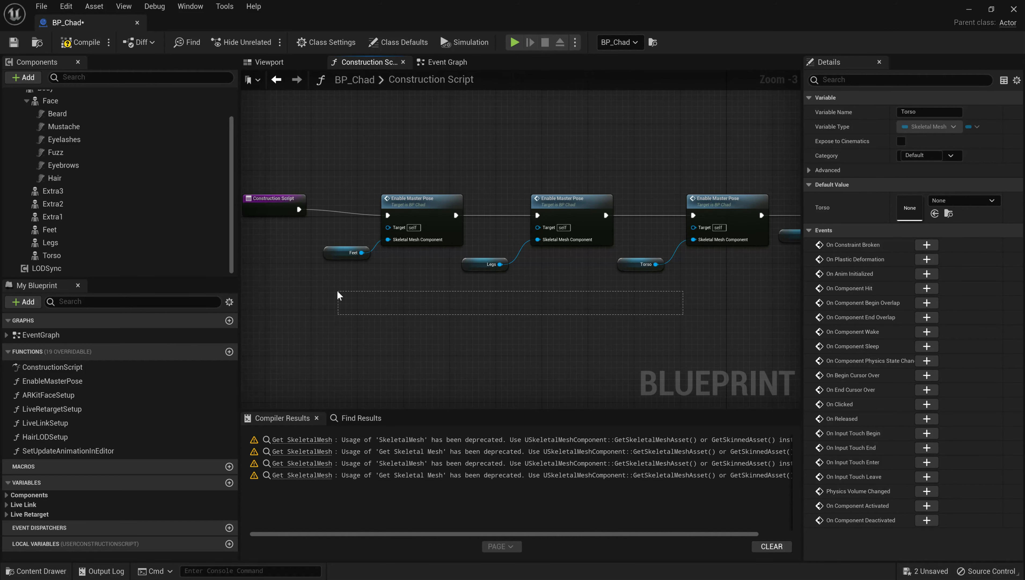
{"action": "left_click_drag", "start_coordinate": [339, 296], "coordinate": [279, 257]}
{"action": "key", "text": "Delete"}
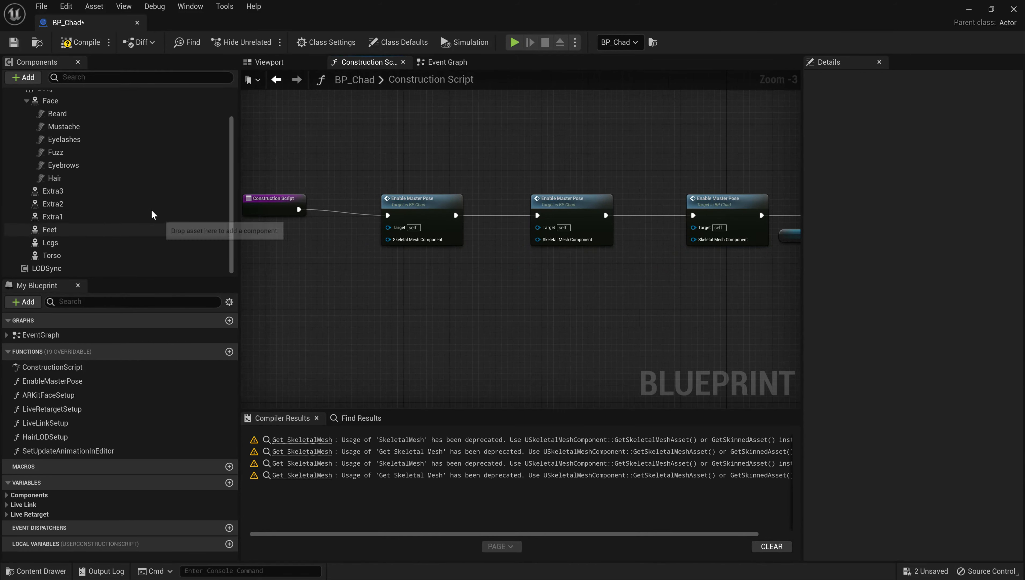
- Connect Extra3, Extra2 and Extra1 to the Skeletal Mesh Component inputs of the three copied Enable Master Pose nodes, and compile and save the blueprint
{"action": "left_click_drag", "start_coordinate": [60, 194], "coordinate": [388, 240]}
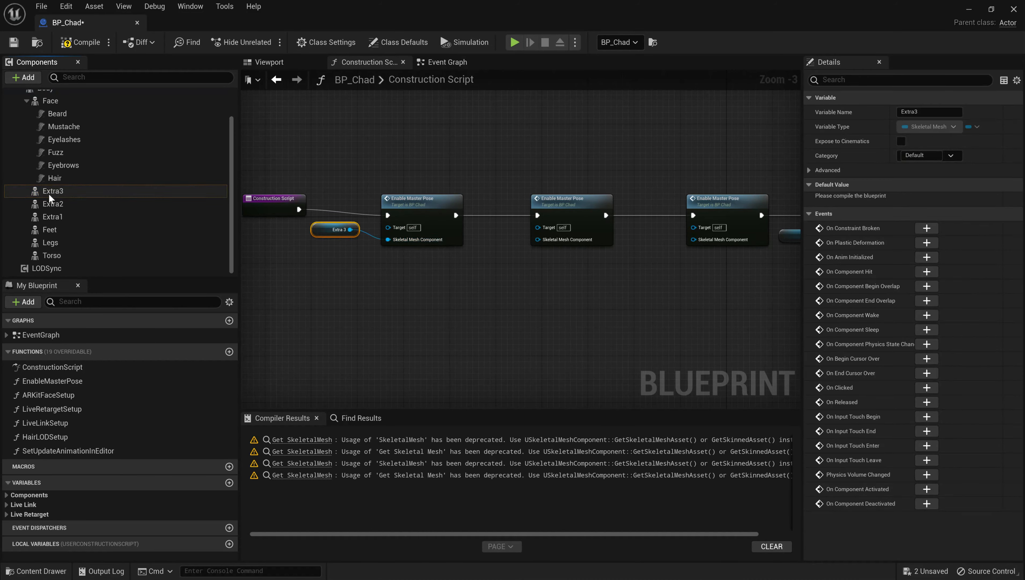
{"action": "left_click_drag", "start_coordinate": [61, 203], "coordinate": [538, 240]}
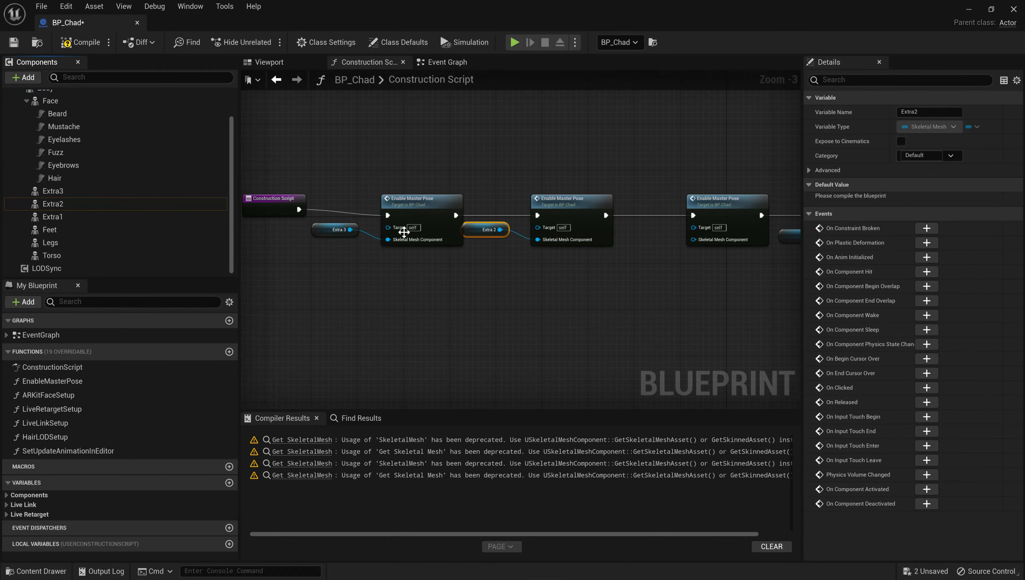
{"action": "left_click_drag", "start_coordinate": [53, 217], "coordinate": [705, 243]}
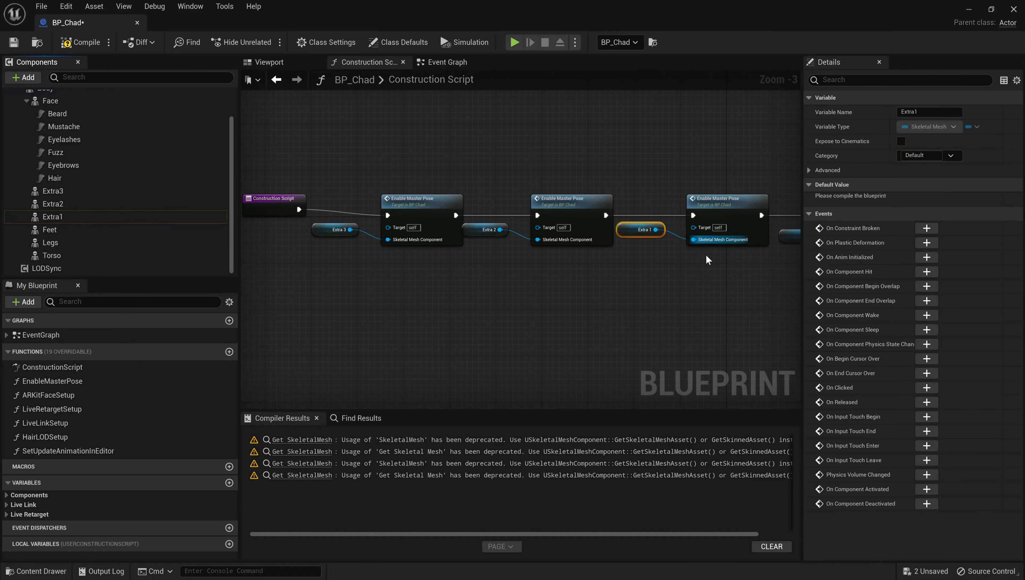
{"action": "right_click_drag", "start_coordinate": [705, 259], "coordinate": [394, 274]}
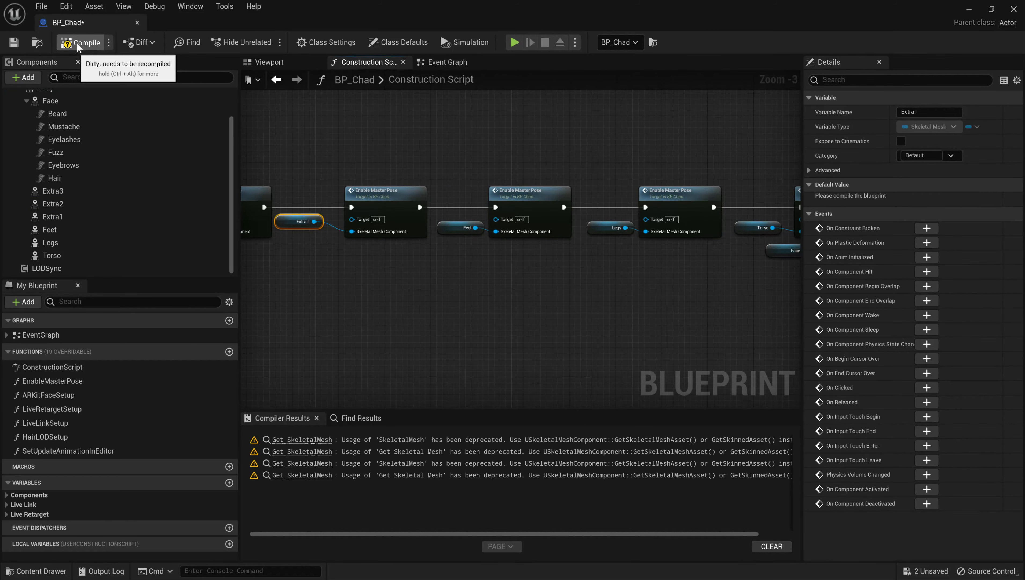
{"action": "left_click", "coordinate": [14, 42]}
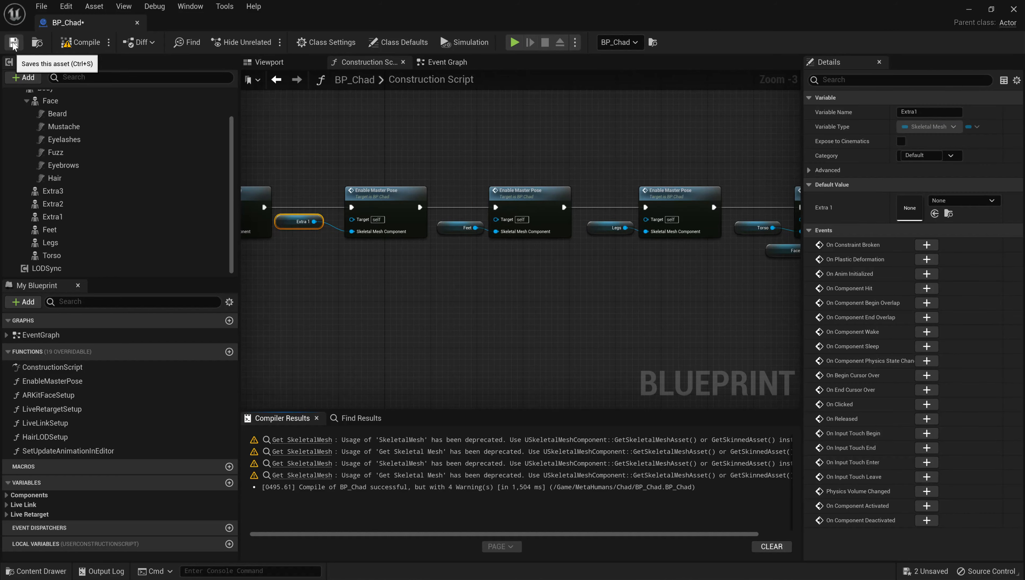
- Inspect the fully dressed character in the blueprint's 3D preview from several angles and distances
{"action": "left_click", "coordinate": [260, 62]}
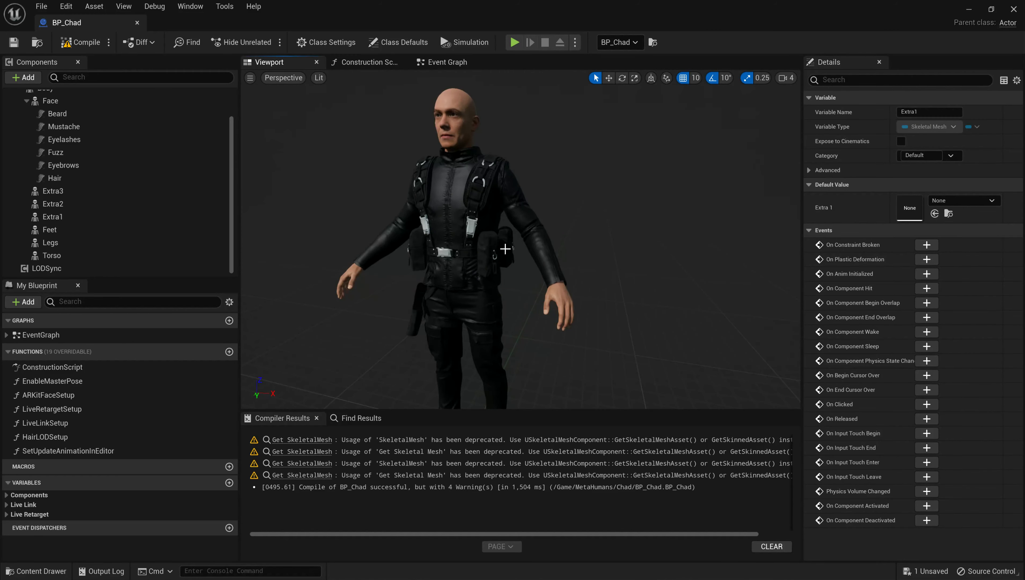
{"action": "mouse_move", "coordinate": [506, 249]}
{"action": "right_mouse_down"}
{"action": "mouse_move", "coordinate": [558, 248]}
{"action": "mouse_move", "coordinate": [489, 252]}
{"action": "right_mouse_up"}
{"action": "key", "text": "w"}
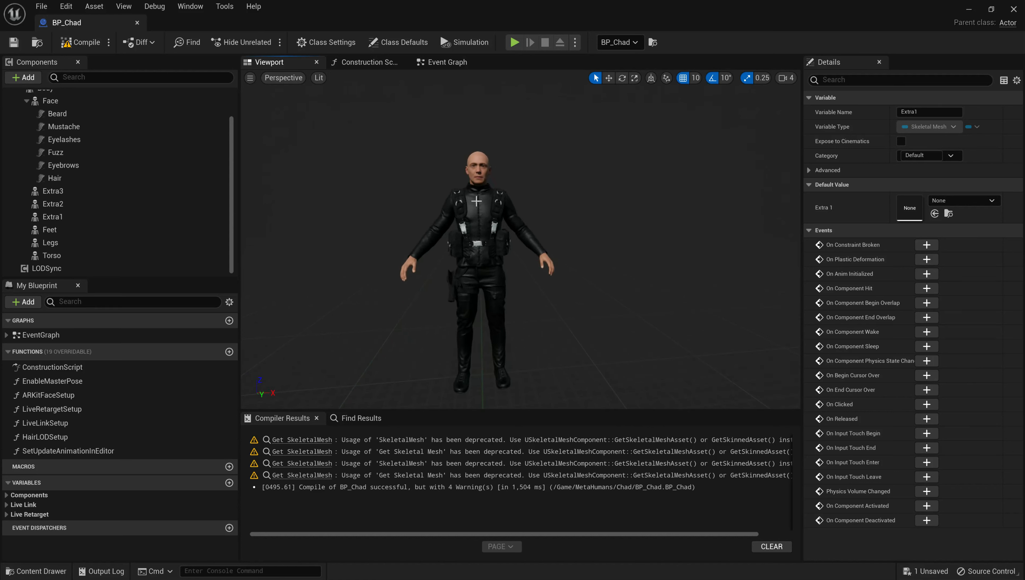
{"action": "right_click_drag", "start_coordinate": [529, 287], "coordinate": [534, 289]}
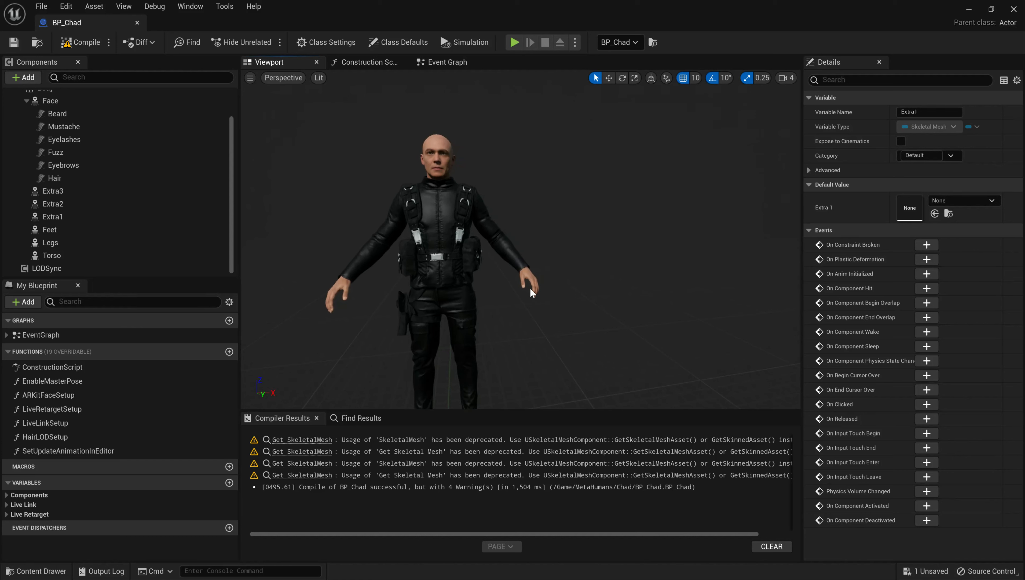
{"action": "right_click_drag", "start_coordinate": [604, 288], "coordinate": [523, 300]}
{"action": "key", "text": "d"}
{"action": "right_click_drag", "start_coordinate": [587, 227], "coordinate": [550, 226]}
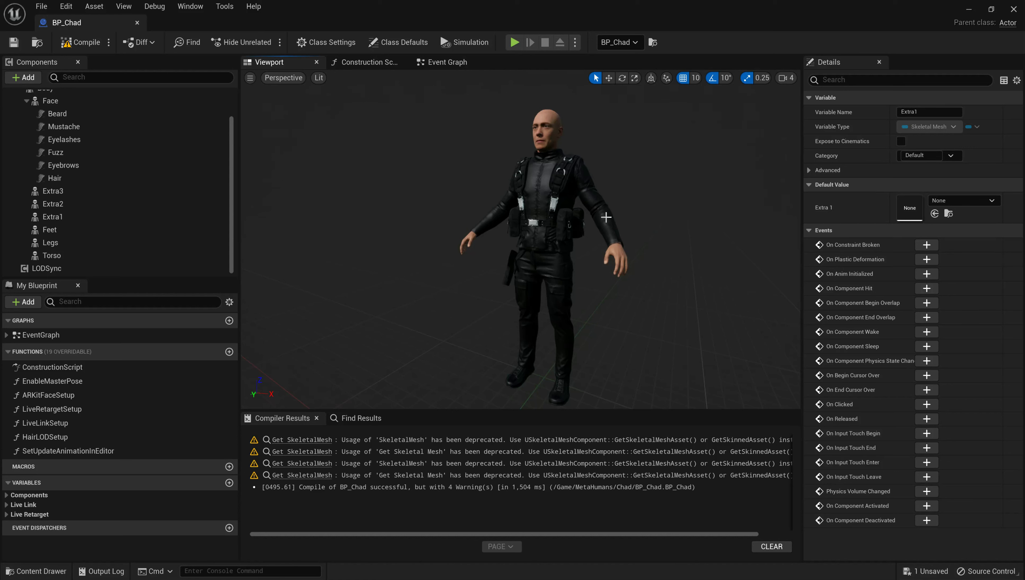
{"action": "right_click_drag", "start_coordinate": [635, 230], "coordinate": [645, 231]}
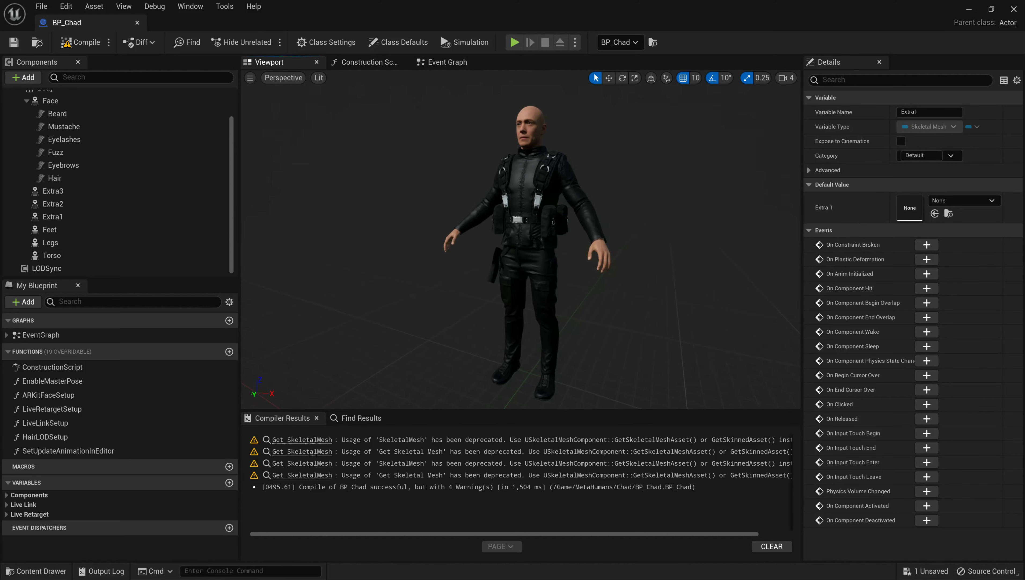